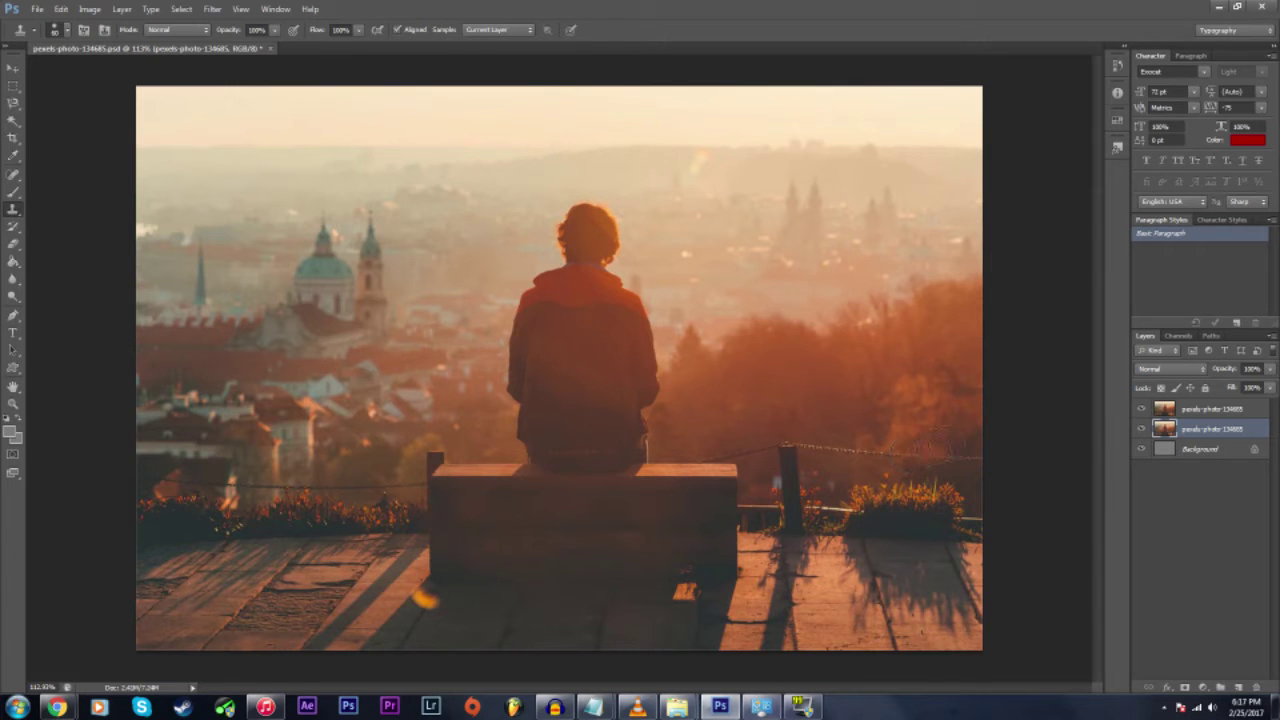
Hide the top photo layer and undo the recent clone strokes on the photo layer below it
{"action": "left_click", "coordinate": [1141, 410]}
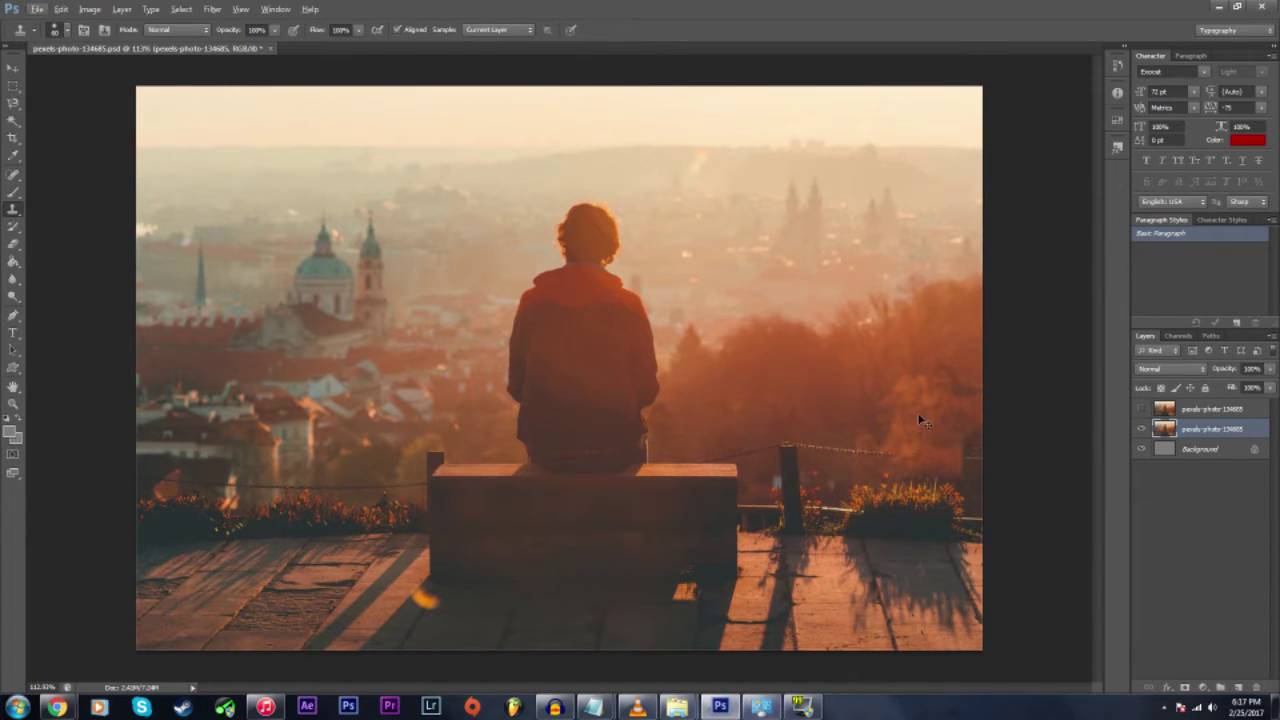
{"action": "key", "text": "ctrl+alt+z"}
{"action": "key", "text": "ctrl+alt+z"}
{"action": "key", "text": "ctrl+alt+z"}
{"action": "key", "text": "ctrl+alt+z"}
{"action": "key", "text": "ctrl+alt+z"}
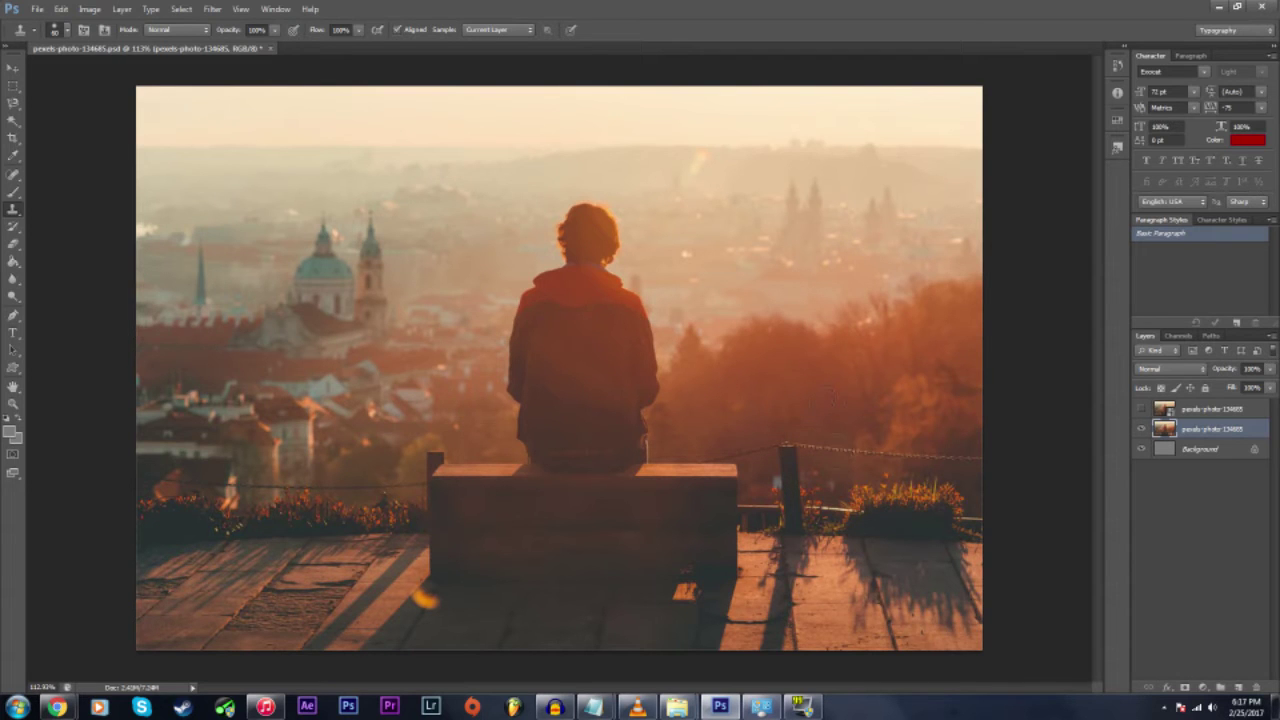
Clone the orange tree foliage over the chain, the flower bush and the pavement on the right side of the photo
{"action": "mouse_move", "coordinate": [866, 440]}
{"action": "left_mouse_down"}
{"action": "mouse_move", "coordinate": [950, 460]}
{"action": "mouse_move", "coordinate": [955, 505]}
{"action": "mouse_move", "coordinate": [976, 513]}
{"action": "left_mouse_up"}
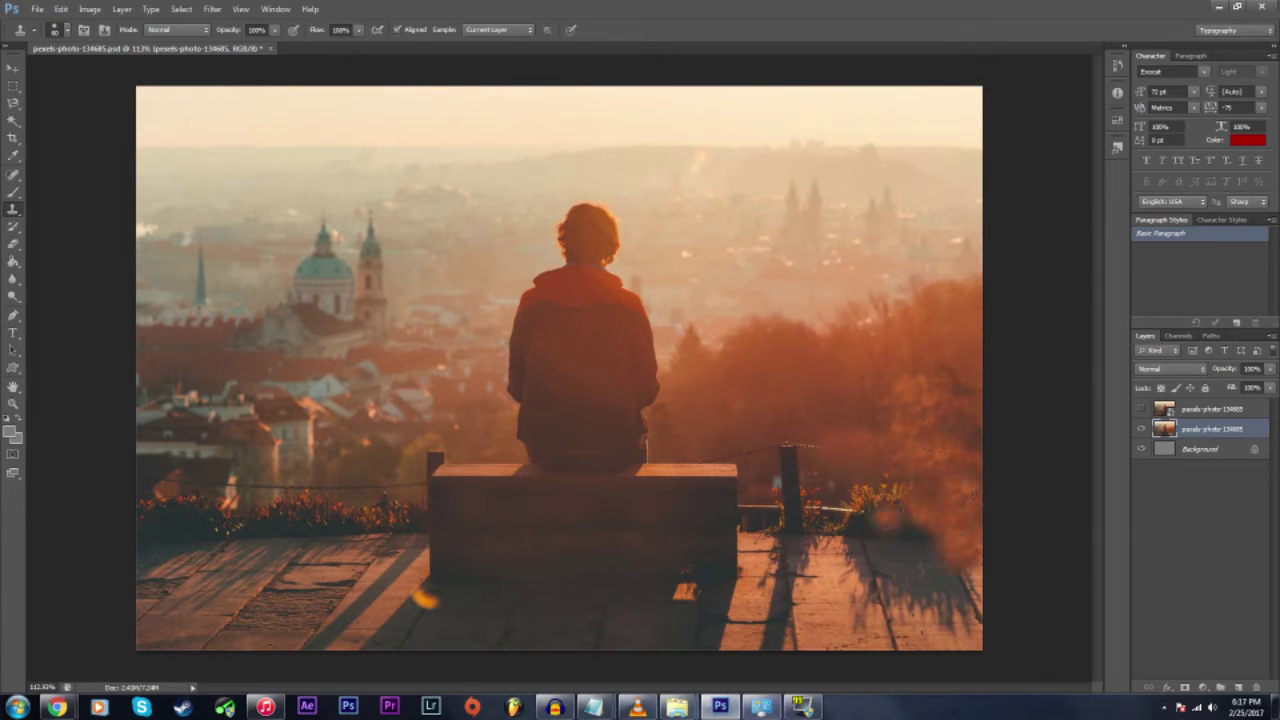
{"action": "mouse_move", "coordinate": [889, 493]}
{"action": "left_mouse_down"}
{"action": "mouse_move", "coordinate": [910, 555]}
{"action": "mouse_move", "coordinate": [946, 538]}
{"action": "left_mouse_up"}
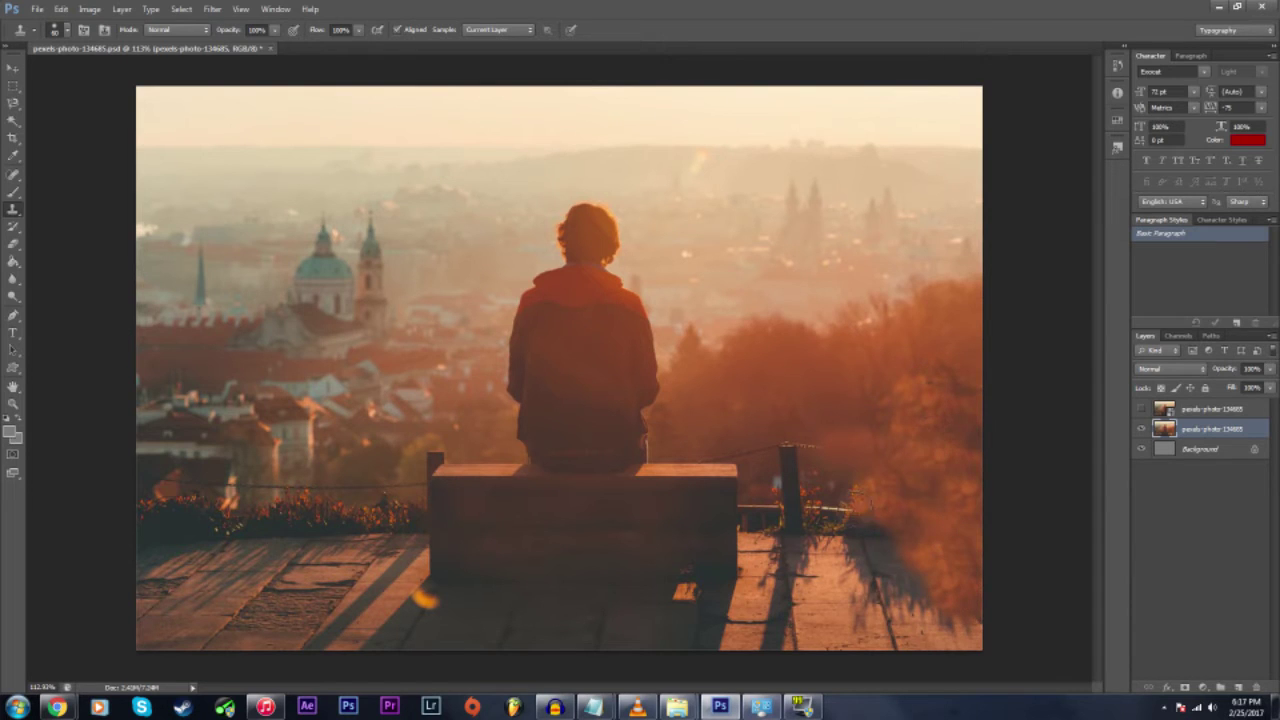
{"action": "mouse_move", "coordinate": [857, 508]}
{"action": "left_mouse_down"}
{"action": "mouse_move", "coordinate": [870, 548]}
{"action": "mouse_move", "coordinate": [948, 620]}
{"action": "left_mouse_up"}
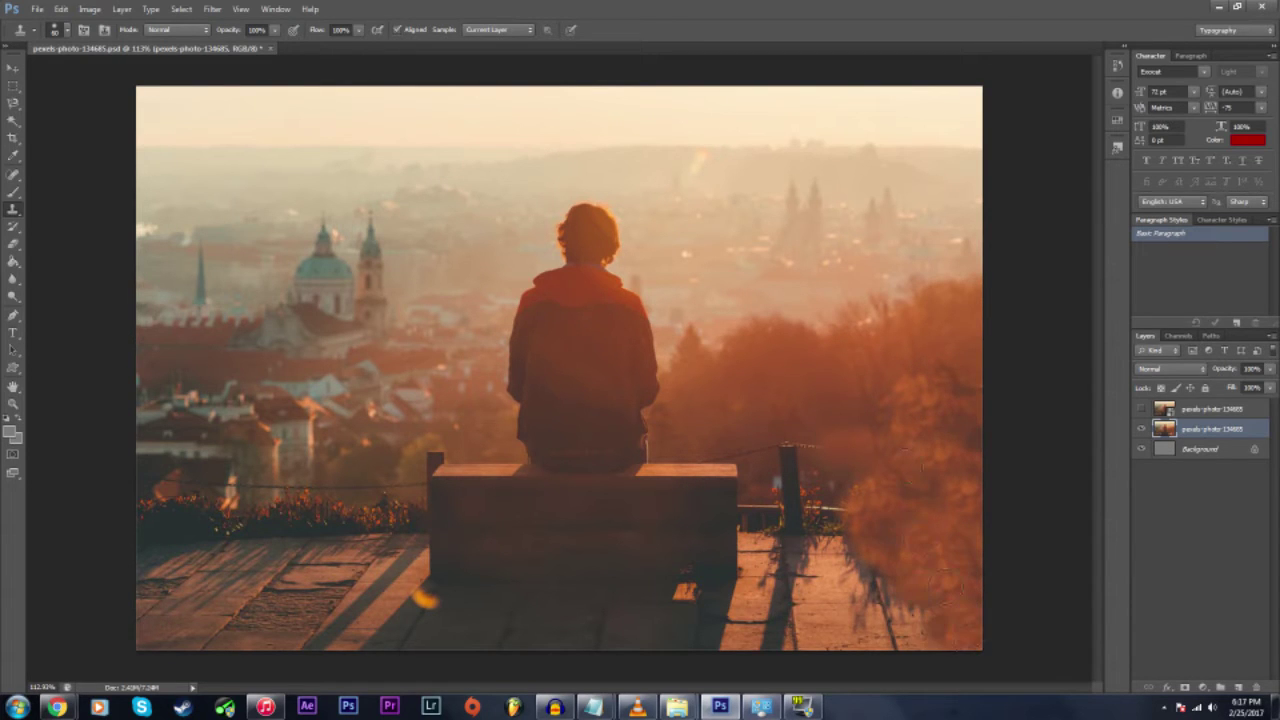
{"action": "left_click_drag", "start_coordinate": [872, 594], "coordinate": [896, 622]}
Clone the surrounding scenery over the right fence post, much of the bench, and the man's head and shoulders
{"action": "mouse_move", "coordinate": [790, 440]}
{"action": "left_mouse_down"}
{"action": "mouse_move", "coordinate": [815, 500]}
{"action": "mouse_move", "coordinate": [740, 470]}
{"action": "mouse_move", "coordinate": [840, 562]}
{"action": "mouse_move", "coordinate": [790, 620]}
{"action": "mouse_move", "coordinate": [750, 600]}
{"action": "mouse_move", "coordinate": [735, 530]}
{"action": "mouse_move", "coordinate": [705, 610]}
{"action": "mouse_move", "coordinate": [655, 490]}
{"action": "mouse_move", "coordinate": [770, 455]}
{"action": "left_mouse_up"}
{"action": "mouse_move", "coordinate": [520, 445]}
{"action": "left_mouse_down"}
{"action": "mouse_move", "coordinate": [640, 505]}
{"action": "mouse_move", "coordinate": [620, 620]}
{"action": "mouse_move", "coordinate": [590, 640]}
{"action": "left_mouse_up"}
{"action": "left_click", "coordinate": [666, 268], "text": "alt"}
{"action": "left_click_drag", "start_coordinate": [634, 294], "coordinate": [638, 360]}
{"action": "left_click", "coordinate": [685, 246], "text": "alt"}
{"action": "left_click", "coordinate": [703, 194], "text": "alt"}
{"action": "left_click_drag", "start_coordinate": [560, 225], "coordinate": [596, 256]}
{"action": "mouse_move", "coordinate": [514, 224]}
{"action": "left_mouse_down"}
{"action": "mouse_move", "coordinate": [591, 297]}
{"action": "mouse_move", "coordinate": [510, 342]}
{"action": "mouse_move", "coordinate": [520, 478]}
{"action": "mouse_move", "coordinate": [440, 482]}
{"action": "left_mouse_up"}
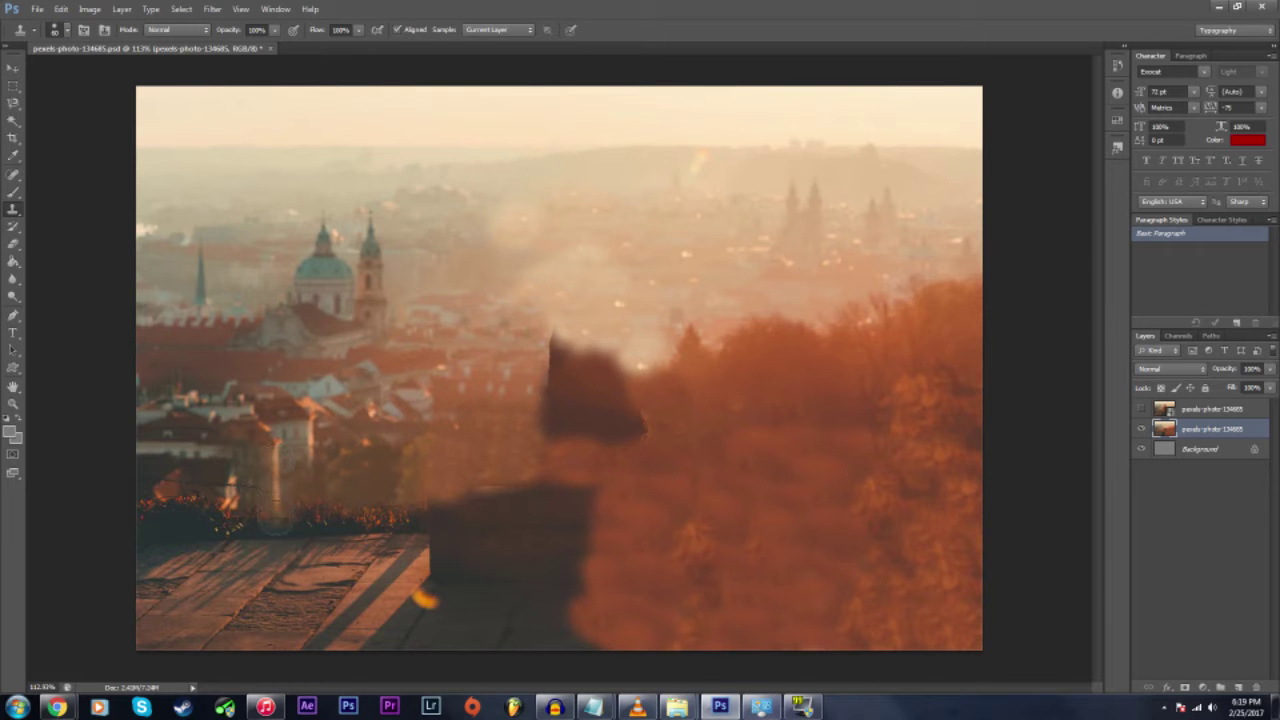
Enlarge the clone brush and cover the flower bed and pavement edge to the left of the bench
{"action": "scroll", "coordinate": [228, 485], "scroll_direction": "up", "scroll_amount": 8}
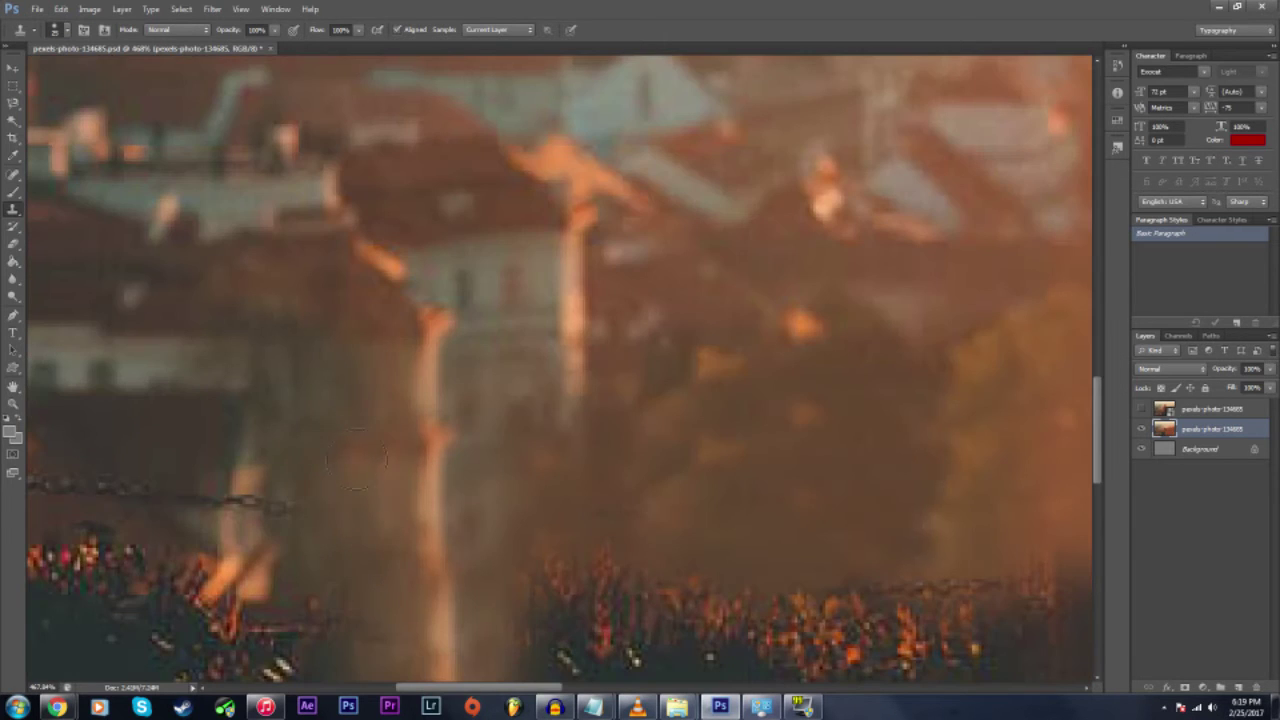
{"action": "scroll", "coordinate": [195, 490], "scroll_direction": "down", "scroll_amount": 8}
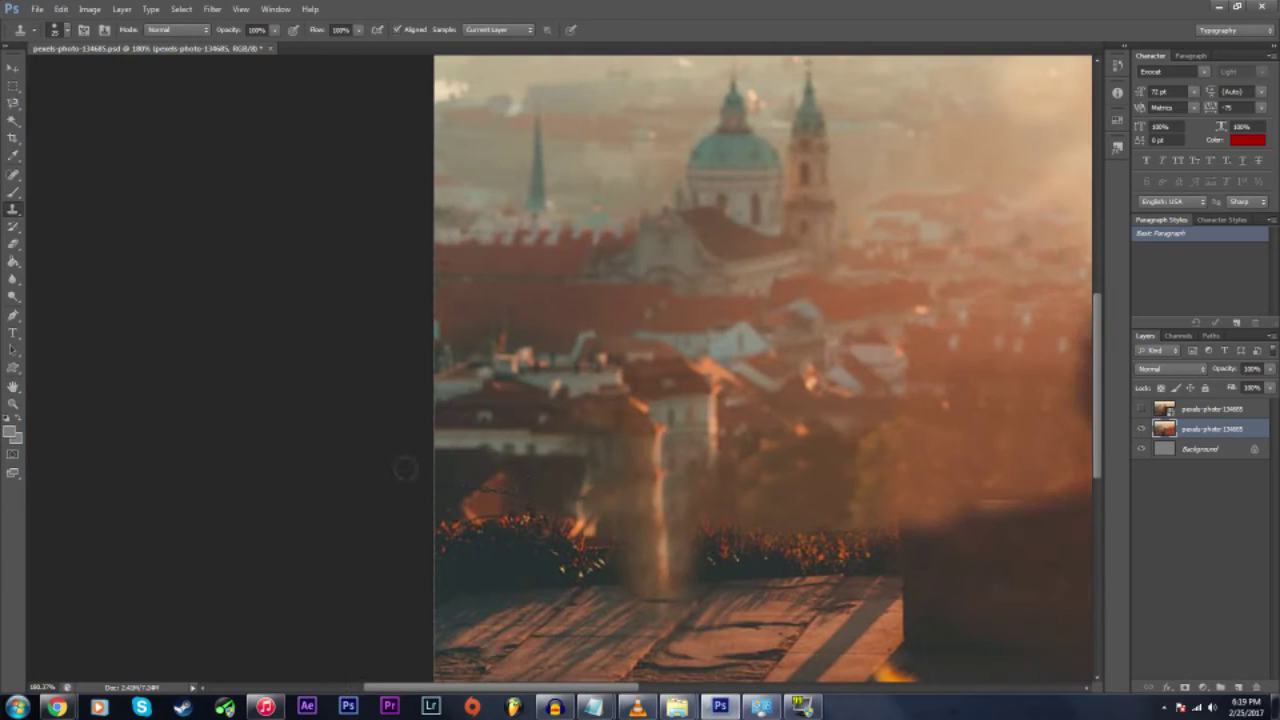
{"action": "scroll", "coordinate": [767, 369], "scroll_direction": "down", "scroll_amount": 2}
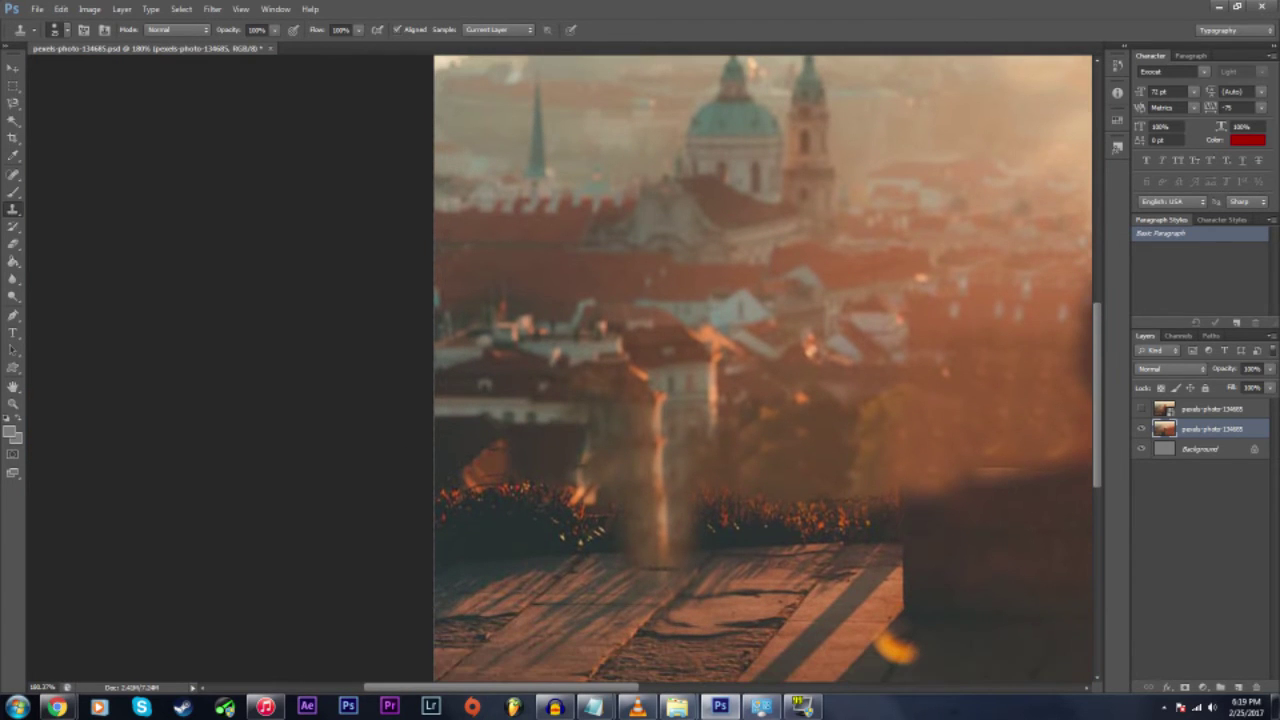
{"action": "key", "text": "]"}
{"action": "key", "text": "]"}
{"action": "key", "text": "]"}
{"action": "key", "text": "]"}
{"action": "key", "text": "]"}
{"action": "key", "text": "]"}
{"action": "key", "text": "]"}
{"action": "key", "text": "]"}
{"action": "mouse_move", "coordinate": [736, 515]}
{"action": "left_mouse_down"}
{"action": "mouse_move", "coordinate": [838, 552]}
{"action": "mouse_move", "coordinate": [800, 590]}
{"action": "left_mouse_up"}
{"action": "left_click", "coordinate": [811, 507]}
Clone foliage and city haze over the remaining torso, bench and foreground pavement to complete the empty background
{"action": "scroll", "coordinate": [857, 509], "scroll_direction": "down", "scroll_amount": 3}
{"action": "mouse_move", "coordinate": [448, 545]}
{"action": "left_mouse_down"}
{"action": "mouse_move", "coordinate": [443, 499]}
{"action": "mouse_move", "coordinate": [484, 496]}
{"action": "left_mouse_up"}
{"action": "left_click", "coordinate": [594, 284], "text": "alt"}
{"action": "mouse_move", "coordinate": [596, 360]}
{"action": "left_mouse_down"}
{"action": "mouse_move", "coordinate": [566, 374]}
{"action": "mouse_move", "coordinate": [608, 381]}
{"action": "mouse_move", "coordinate": [612, 422]}
{"action": "mouse_move", "coordinate": [556, 420]}
{"action": "mouse_move", "coordinate": [620, 390]}
{"action": "left_mouse_up"}
{"action": "left_click", "coordinate": [680, 434], "text": "alt"}
{"action": "mouse_move", "coordinate": [537, 509]}
{"action": "left_mouse_down"}
{"action": "mouse_move", "coordinate": [587, 497]}
{"action": "mouse_move", "coordinate": [470, 560]}
{"action": "left_mouse_up"}
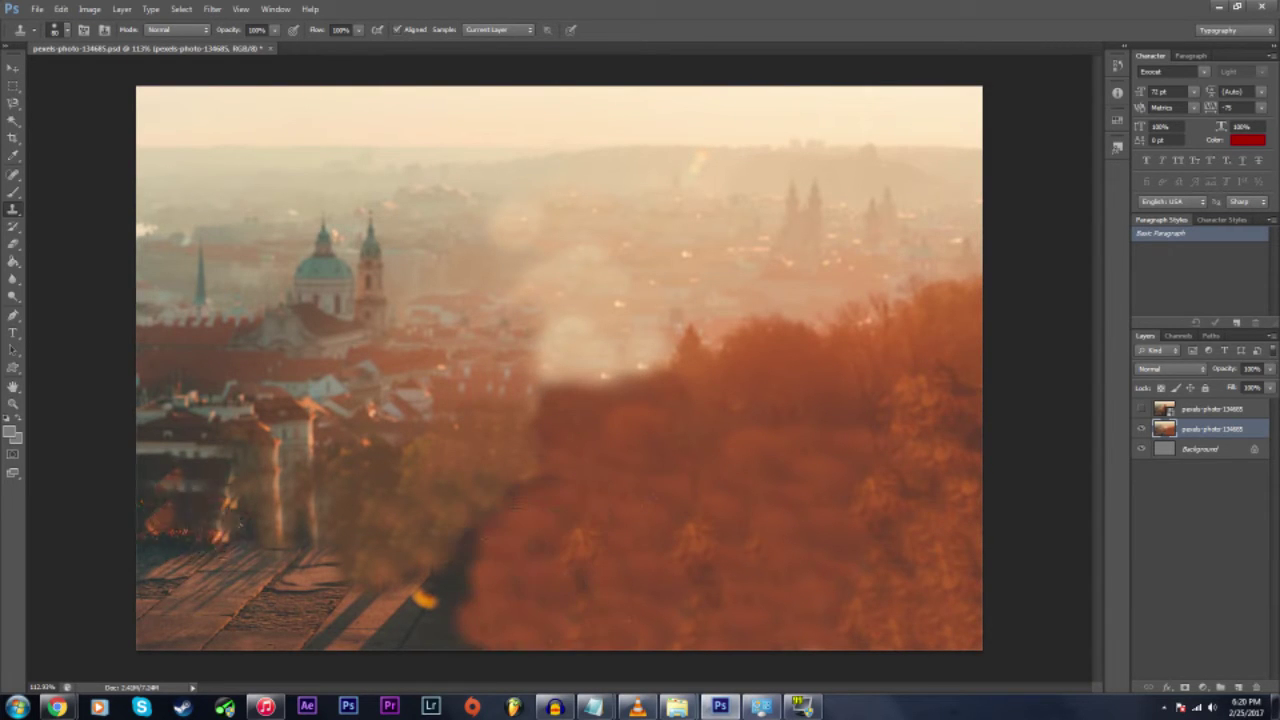
{"action": "mouse_move", "coordinate": [240, 523]}
{"action": "left_mouse_down"}
{"action": "mouse_move", "coordinate": [385, 517]}
{"action": "mouse_move", "coordinate": [180, 552]}
{"action": "mouse_move", "coordinate": [150, 542]}
{"action": "mouse_move", "coordinate": [290, 572]}
{"action": "mouse_move", "coordinate": [275, 572]}
{"action": "mouse_move", "coordinate": [370, 607]}
{"action": "mouse_move", "coordinate": [145, 617]}
{"action": "mouse_move", "coordinate": [405, 574]}
{"action": "mouse_move", "coordinate": [420, 607]}
{"action": "mouse_move", "coordinate": [490, 548]}
{"action": "left_mouse_up"}
Make the original top photo layer the only visible one and rasterize it for use with the Eraser
{"action": "left_click", "coordinate": [1141, 429]}
{"action": "left_click", "coordinate": [1141, 409]}
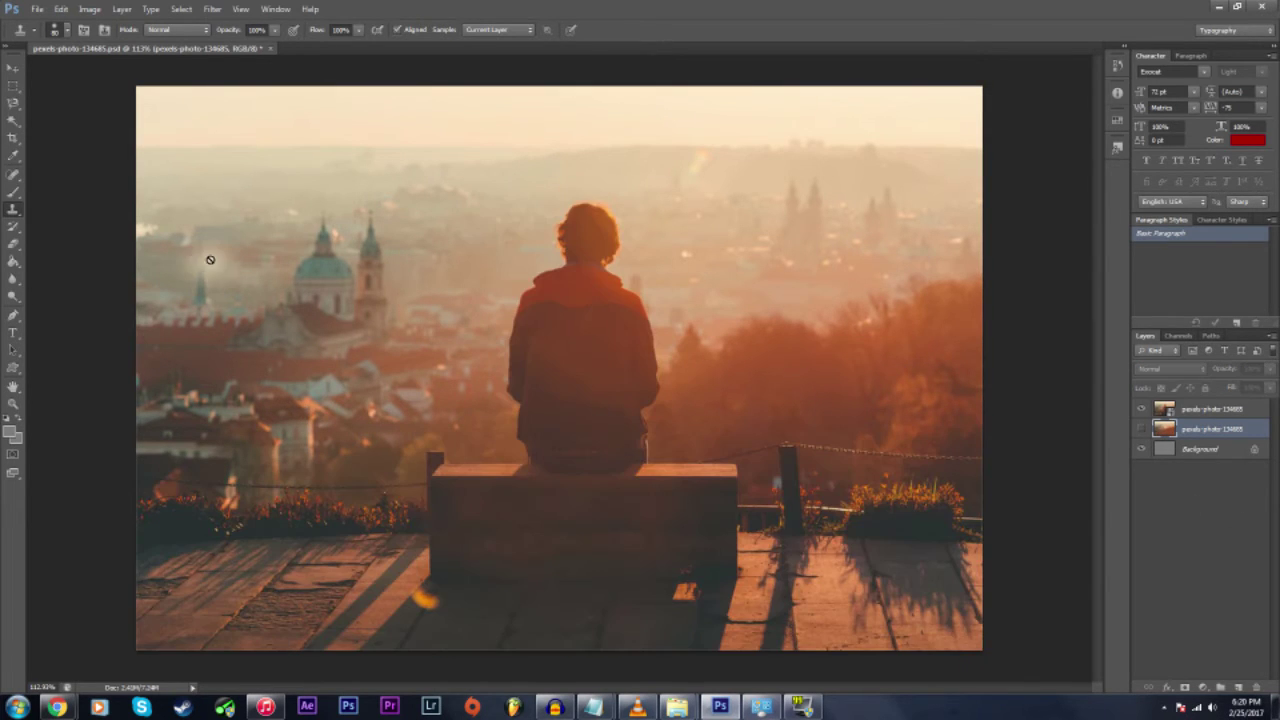
{"action": "left_click", "coordinate": [13, 244]}
{"action": "left_click", "coordinate": [211, 234]}
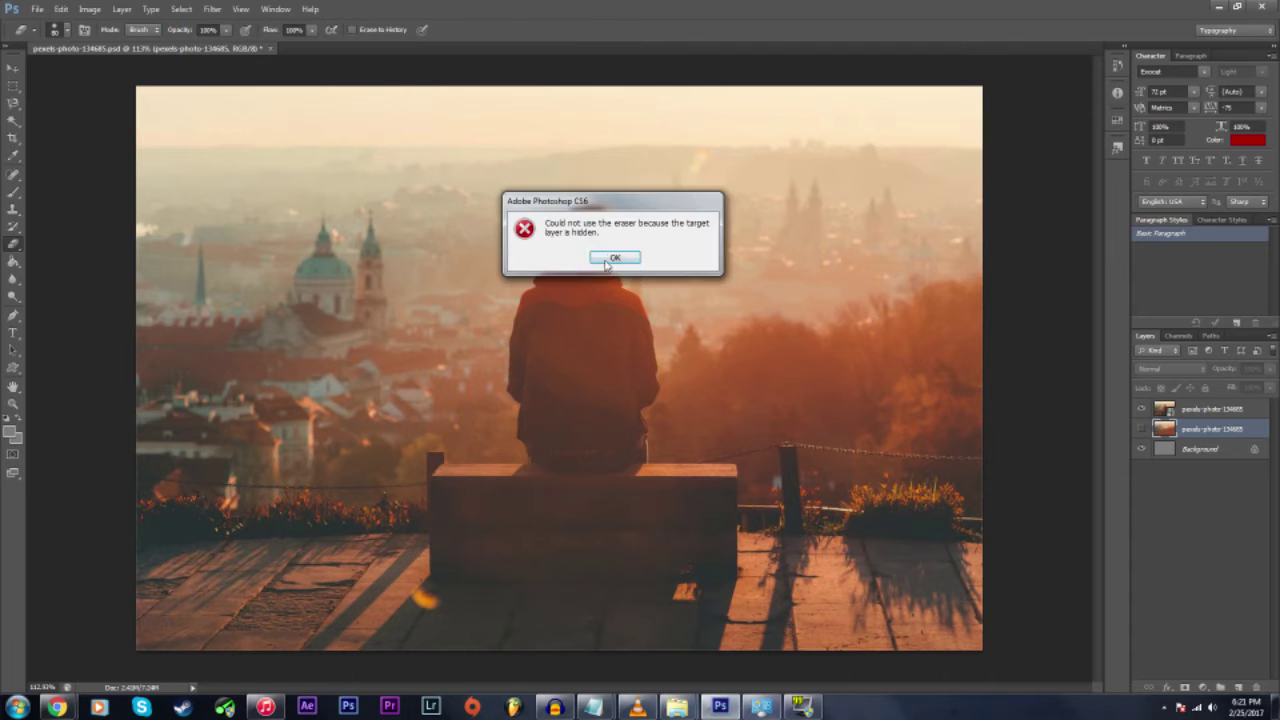
{"action": "left_click", "coordinate": [612, 259]}
{"action": "left_click", "coordinate": [1164, 411]}
{"action": "left_click", "coordinate": [830, 256]}
{"action": "left_click", "coordinate": [605, 268]}
{"action": "left_click_drag", "start_coordinate": [826, 252], "coordinate": [926, 258]}
{"action": "left_click", "coordinate": [1141, 449]}
Erase the large areas of sky and city on both sides of the man with a large, hard-edged eraser
{"action": "right_click", "coordinate": [780, 194]}
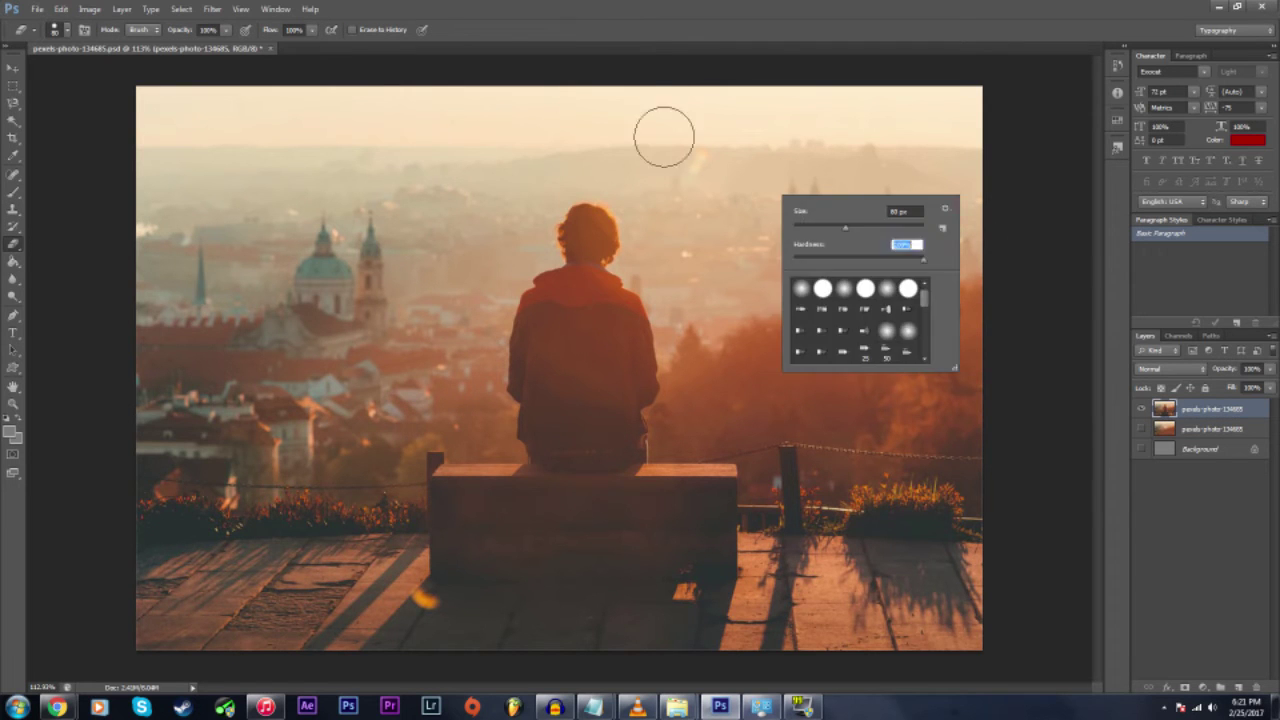
{"action": "left_click_drag", "start_coordinate": [685, 136], "coordinate": [684, 108]}
{"action": "key", "text": "bracketright"}
{"action": "key", "text": "bracketright"}
{"action": "key", "text": "bracketright"}
{"action": "key", "text": "bracketright"}
{"action": "key", "text": "bracketright"}
{"action": "key", "text": "bracketright"}
{"action": "key", "text": "bracketright"}
{"action": "key", "text": "bracketright"}
{"action": "key", "text": "bracketright"}
{"action": "key", "text": "bracketright"}
{"action": "left_click", "coordinate": [862, 184]}
{"action": "left_click", "coordinate": [207, 185]}
{"action": "left_click", "coordinate": [376, 76]}
{"action": "left_click", "coordinate": [232, 269]}
Shrink and soften the eraser, and erase the scenery just above the flowers on both sides of the bench
{"action": "key", "text": "bracketleft"}
{"action": "key", "text": "bracketleft"}
{"action": "key", "text": "bracketleft"}
{"action": "key", "text": "bracketleft"}
{"action": "key", "text": "bracketleft"}
{"action": "key", "text": "bracketleft"}
{"action": "key", "text": "bracketleft"}
{"action": "key", "text": "bracketleft"}
{"action": "key", "text": "bracketleft"}
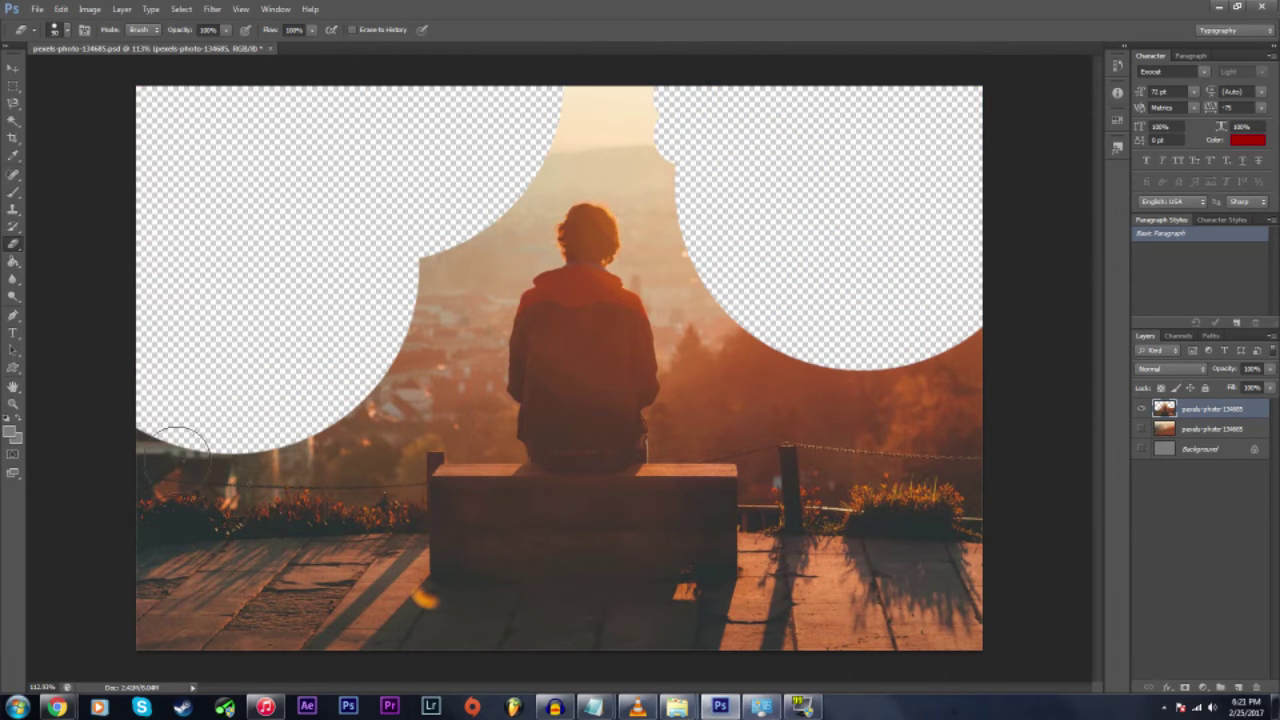
{"action": "right_click", "coordinate": [182, 464]}
{"action": "left_click_drag", "start_coordinate": [328, 524], "coordinate": [196, 524]}
{"action": "left_click_drag", "start_coordinate": [148, 474], "coordinate": [364, 472]}
{"action": "left_click_drag", "start_coordinate": [838, 478], "coordinate": [1029, 491]}
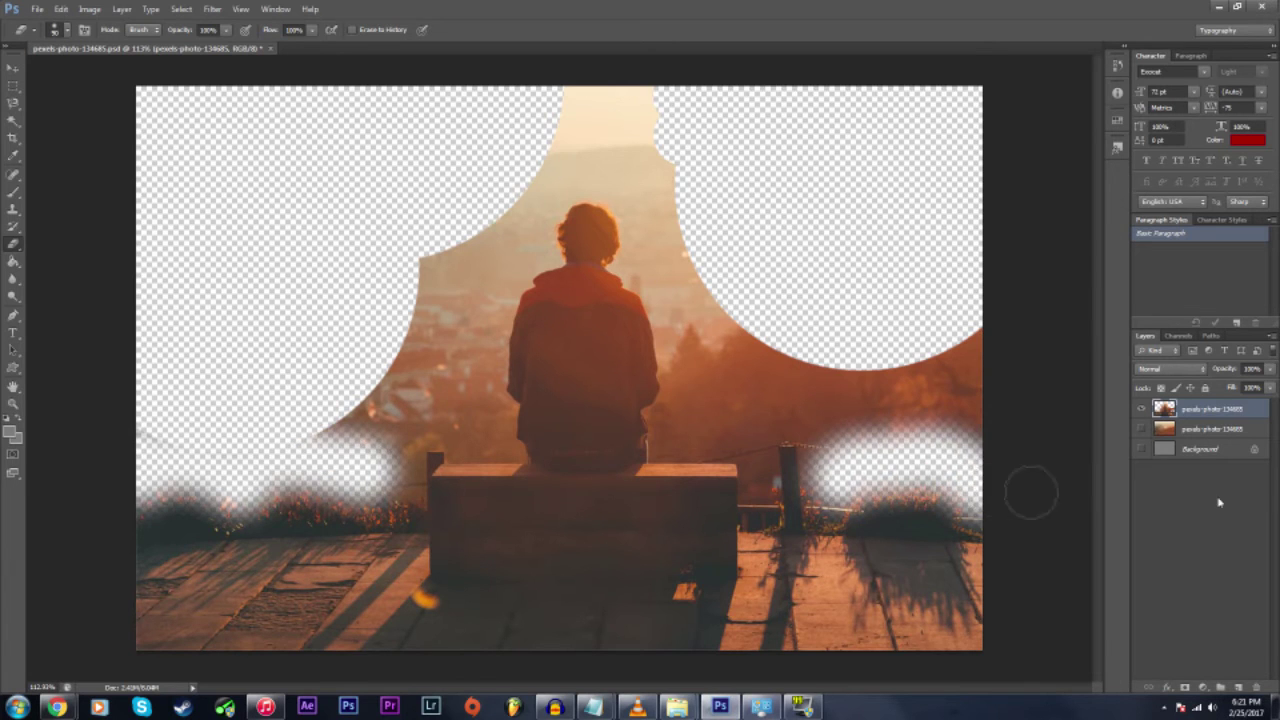
Select the hazy sky and city around the man with the Magic Wand and delete them
{"action": "right_click", "coordinate": [13, 120]}
{"action": "left_click", "coordinate": [50, 137]}
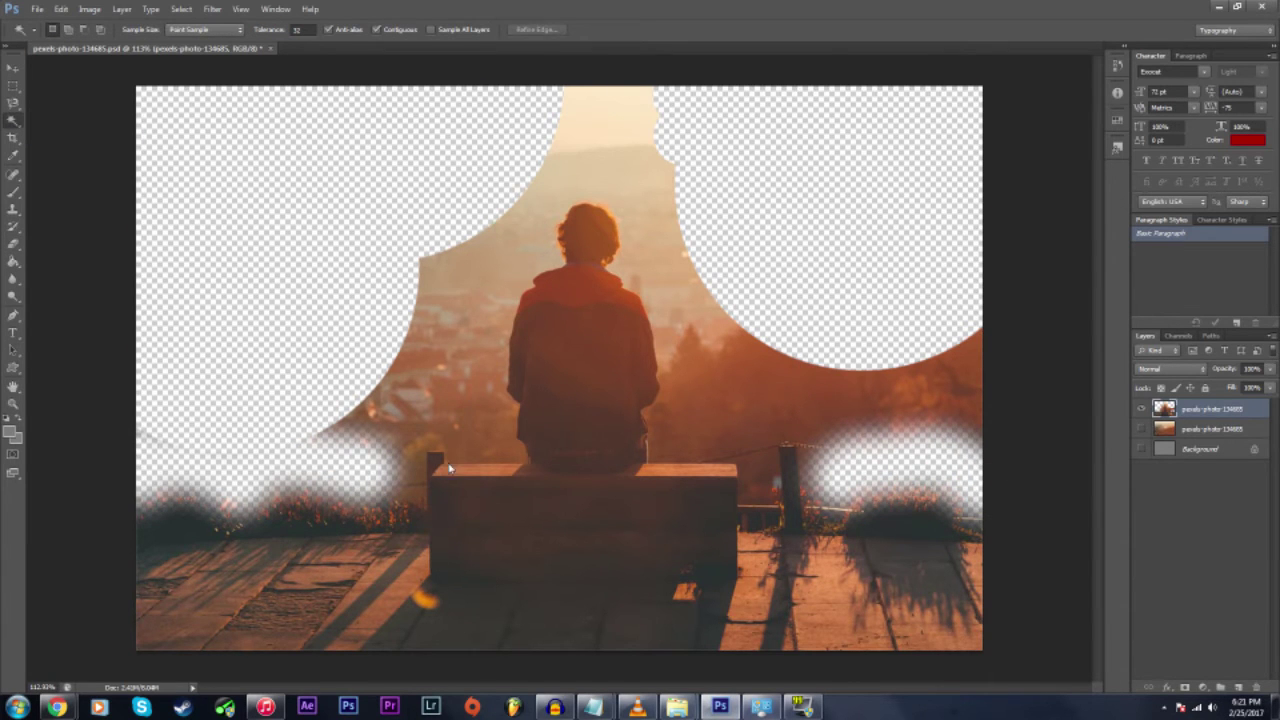
{"action": "left_click", "coordinate": [464, 277]}
{"action": "left_click", "coordinate": [618, 145]}
{"action": "key", "text": "Delete"}
{"action": "left_click", "coordinate": [742, 382]}
Outline the man, bench and fence posts with the Magnetic Lasso and delete the enclosed background around them
{"action": "right_click", "coordinate": [13, 124]}
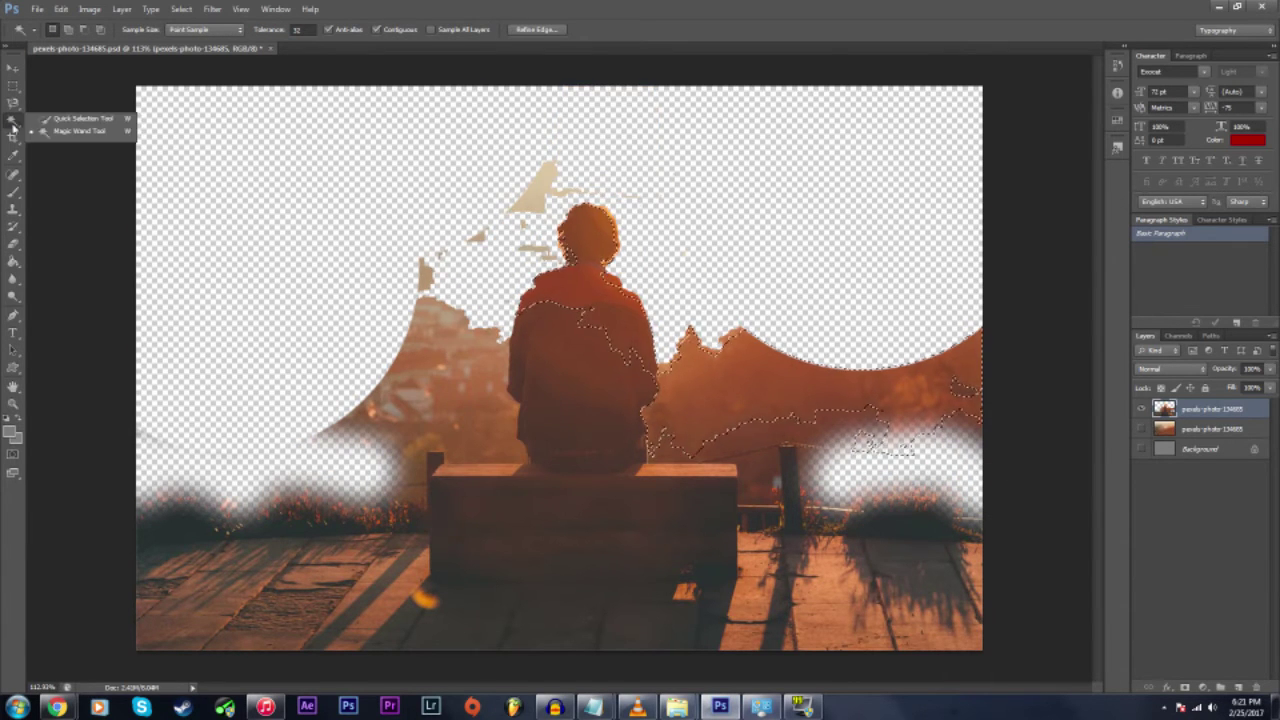
{"action": "right_click", "coordinate": [13, 190]}
{"action": "right_click", "coordinate": [12, 122]}
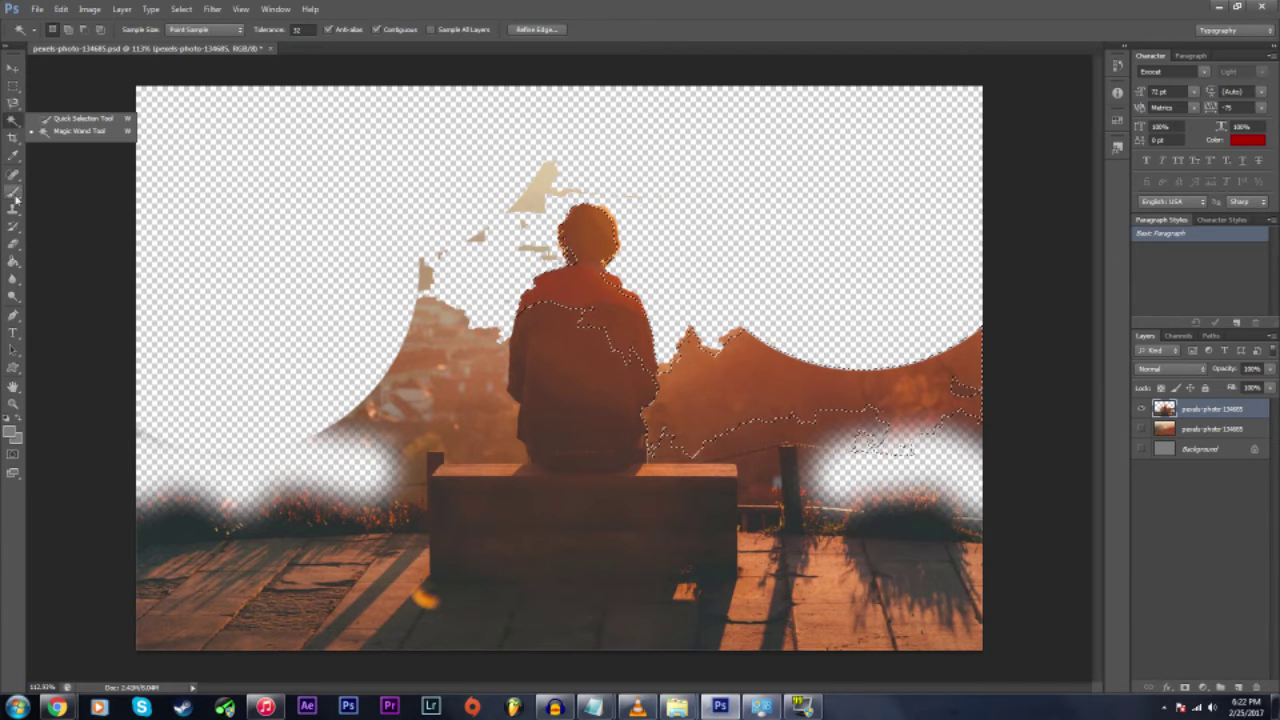
{"action": "right_click", "coordinate": [13, 314]}
{"action": "right_click", "coordinate": [13, 102]}
{"action": "left_click", "coordinate": [70, 129]}
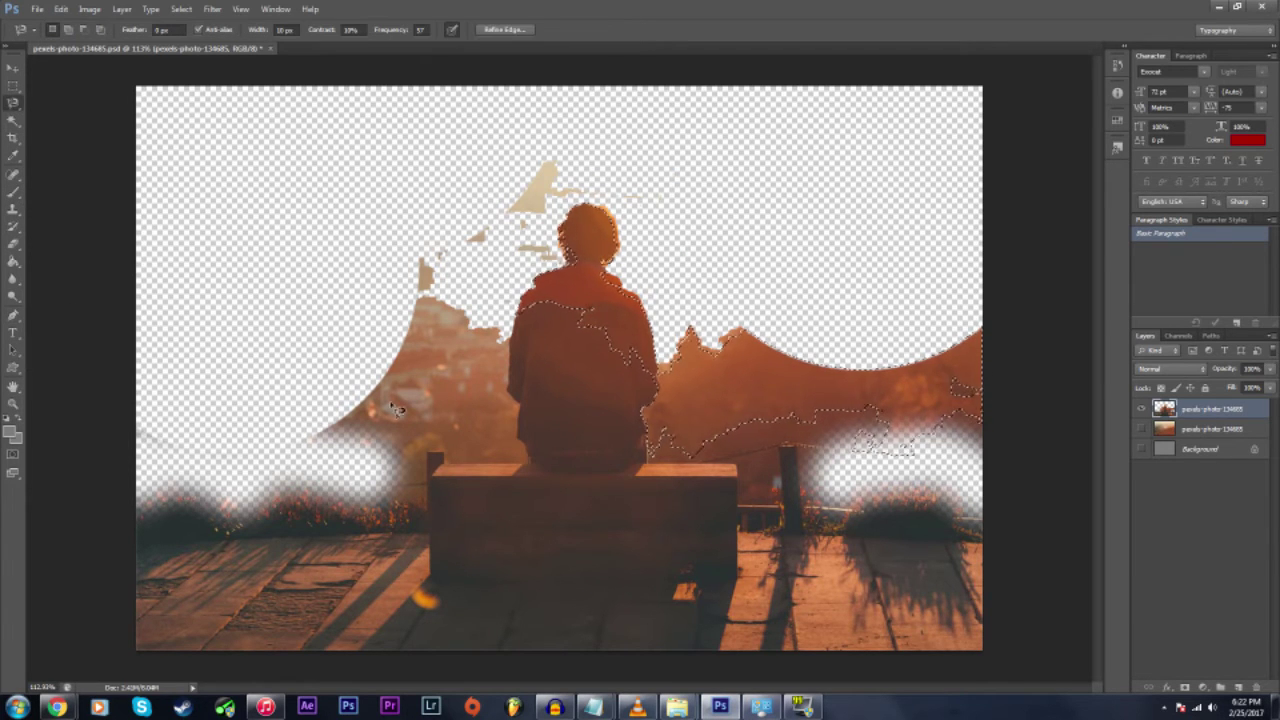
{"action": "key", "text": "ctrl+d"}
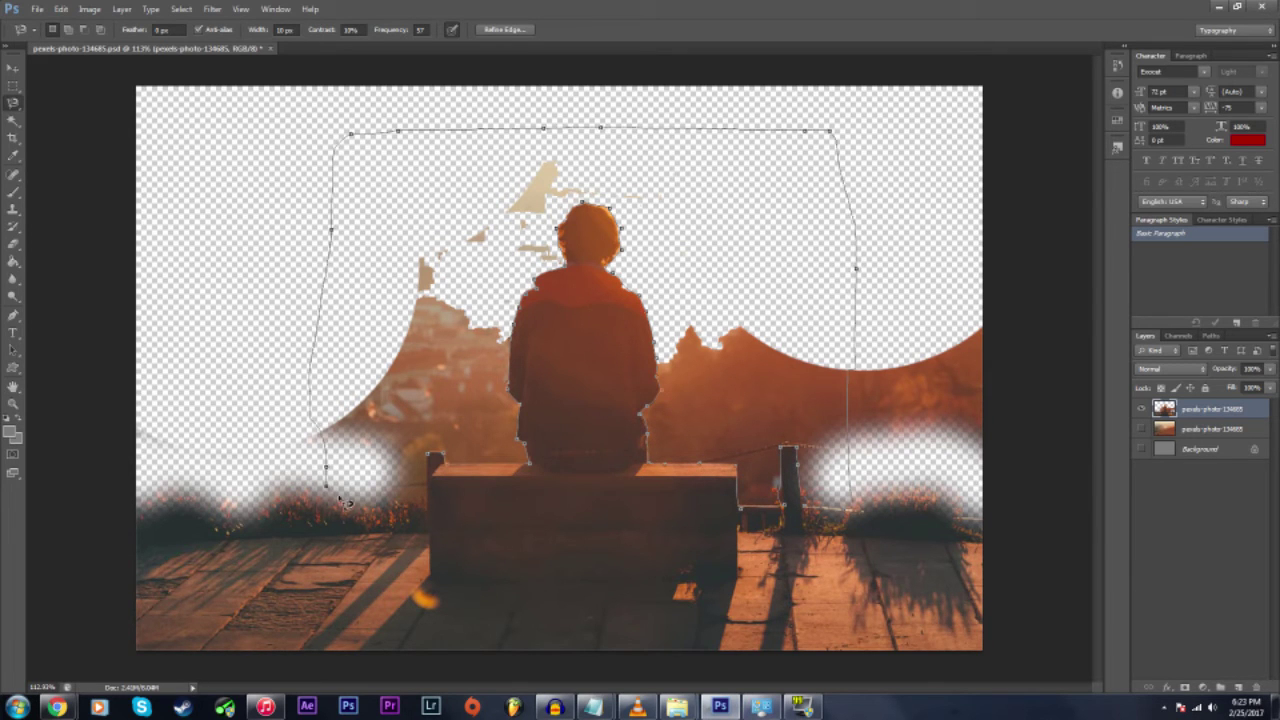
{"action": "double_click", "coordinate": [432, 462]}
{"action": "key", "text": "Delete"}
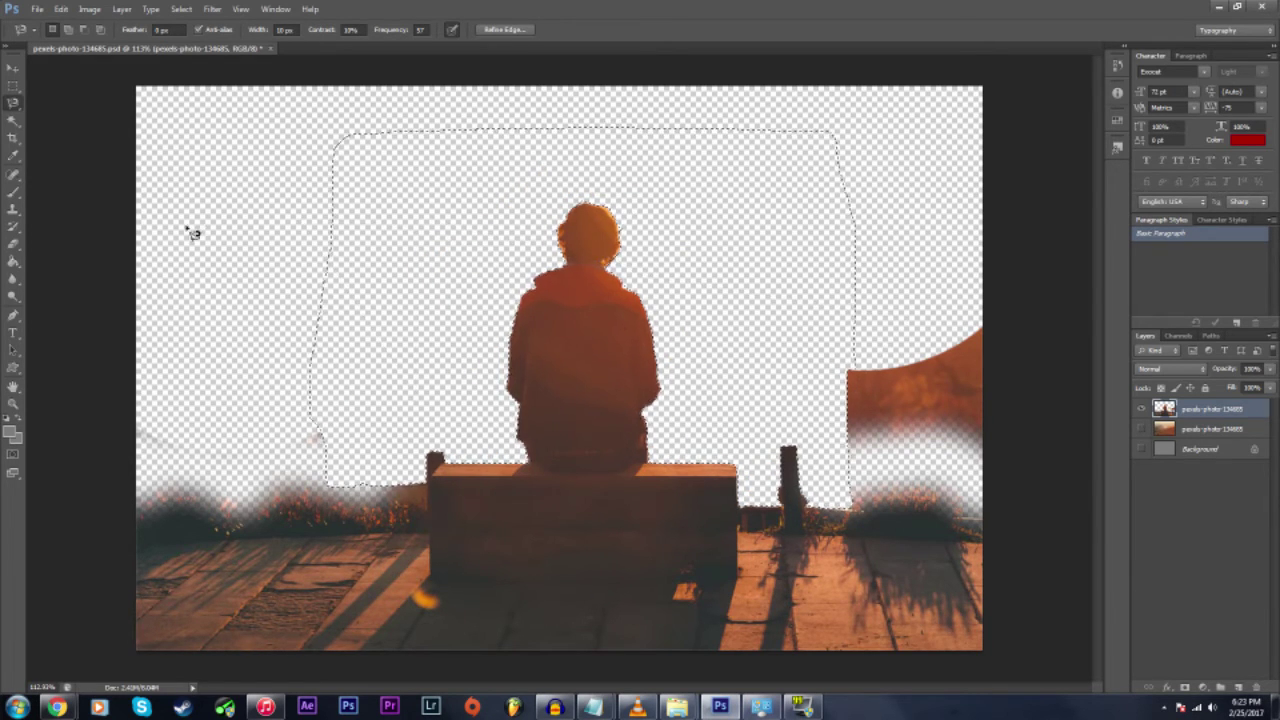
Select the leftover trees at the photo's right edge with the freehand Lasso and delete them
{"action": "right_click", "coordinate": [14, 105]}
{"action": "left_click", "coordinate": [60, 105]}
{"action": "left_click_drag", "start_coordinate": [945, 285], "coordinate": [886, 306]}
{"action": "left_click", "coordinate": [181, 9]}
{"action": "left_click", "coordinate": [198, 35]}
{"action": "mouse_move", "coordinate": [985, 294]}
{"action": "left_mouse_down"}
{"action": "mouse_move", "coordinate": [839, 450]}
{"action": "mouse_move", "coordinate": [987, 303]}
{"action": "left_mouse_up"}
{"action": "key", "text": "Delete"}
Lasso and delete the remaining scraps at the far left and on both sides of the bench, and clear the selection
{"action": "mouse_move", "coordinate": [368, 402]}
{"action": "left_mouse_down"}
{"action": "mouse_move", "coordinate": [163, 466]}
{"action": "mouse_move", "coordinate": [366, 404]}
{"action": "left_mouse_up"}
{"action": "key", "text": "Delete"}
{"action": "mouse_move", "coordinate": [427, 502]}
{"action": "left_mouse_down"}
{"action": "mouse_move", "coordinate": [382, 494]}
{"action": "mouse_move", "coordinate": [426, 500]}
{"action": "left_mouse_up"}
{"action": "key", "text": "Delete"}
{"action": "left_click_drag", "start_coordinate": [743, 516], "coordinate": [742, 512]}
{"action": "key", "text": "Delete"}
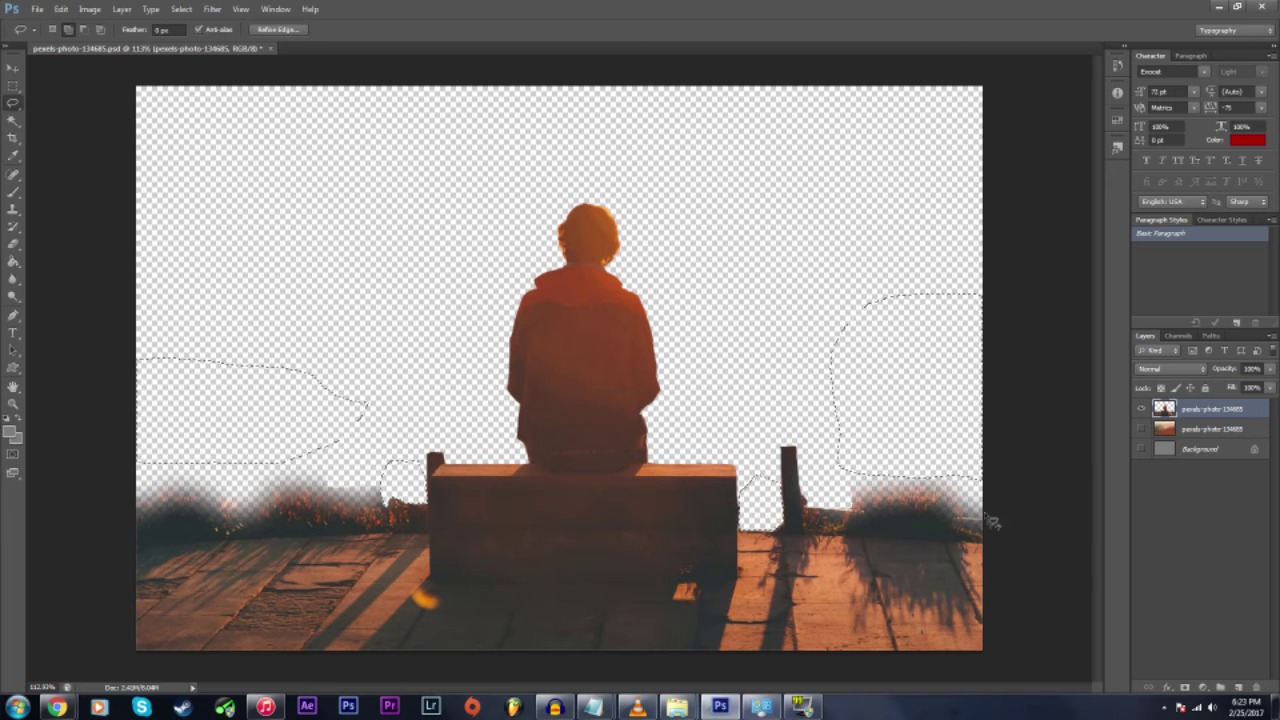
{"action": "left_click", "coordinate": [14, 246]}
{"action": "key", "text": "ctrl+d"}
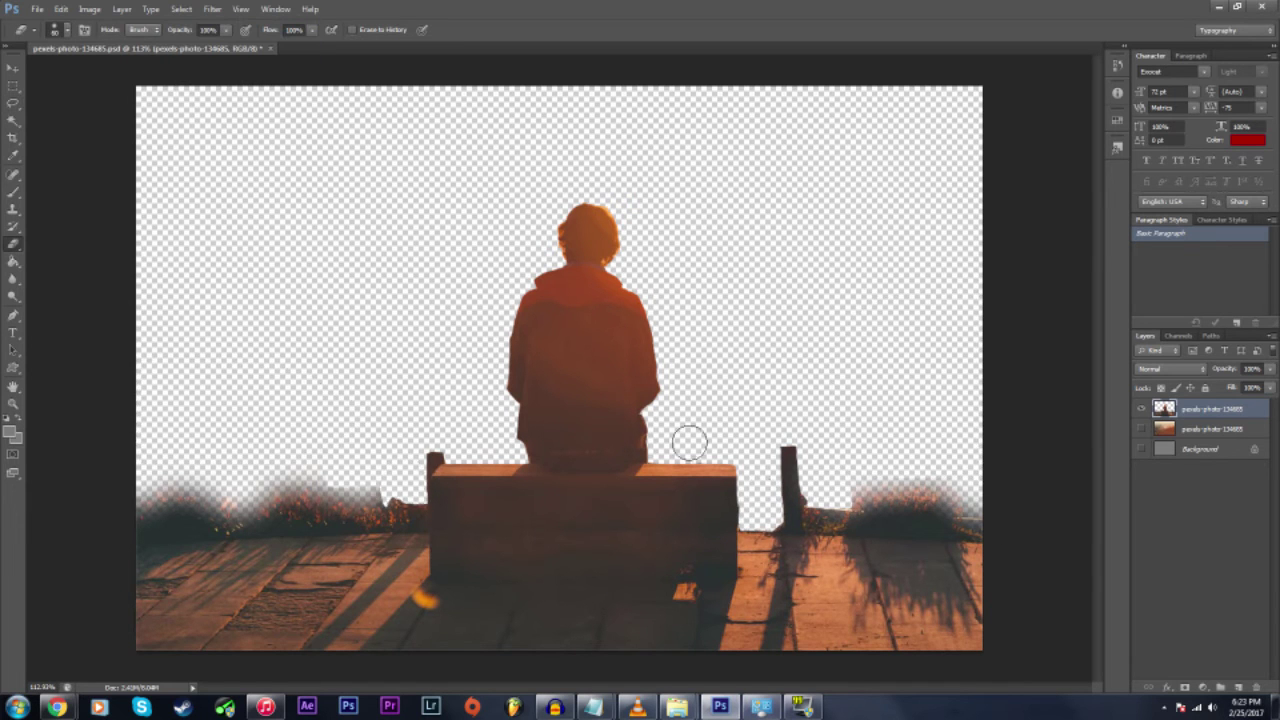
Check the cutout over the cloned background, and leave only the cloned background layer visible and selected
{"action": "left_click", "coordinate": [1141, 428]}
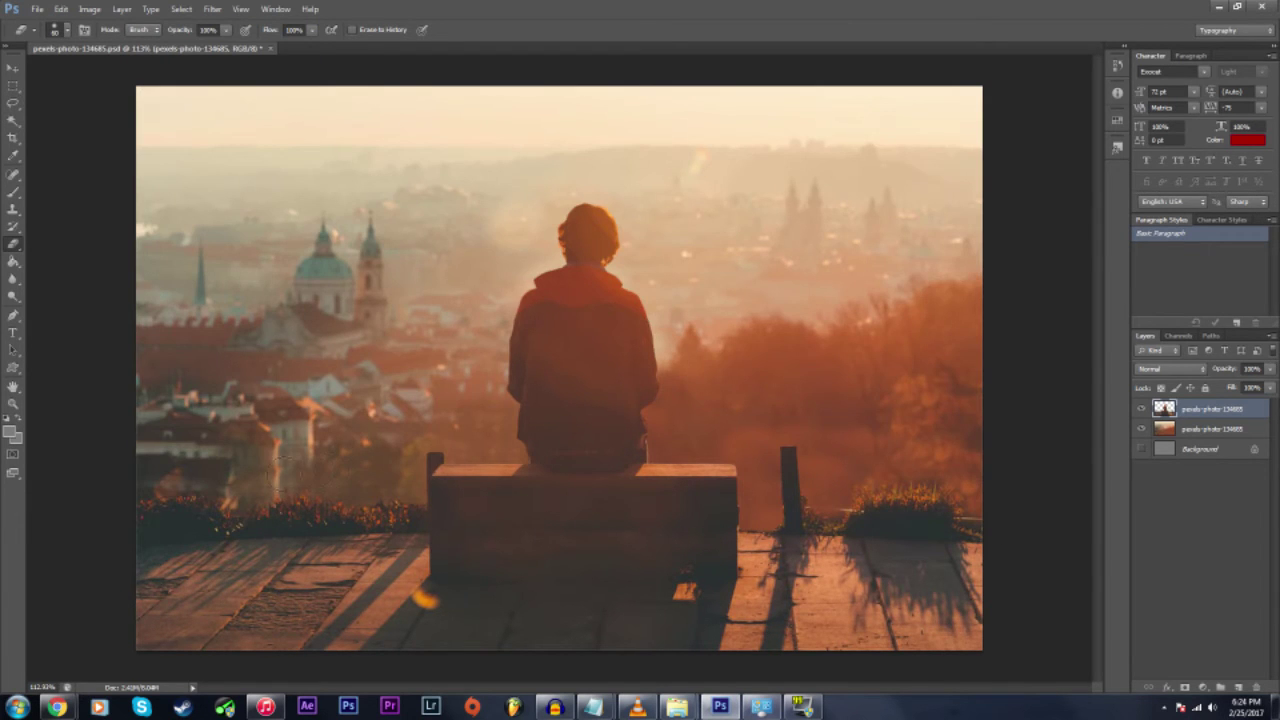
{"action": "left_click", "coordinate": [1141, 449]}
{"action": "left_click", "coordinate": [1141, 429]}
{"action": "left_click", "coordinate": [1141, 449]}
{"action": "left_click", "coordinate": [1141, 429]}
{"action": "left_click", "coordinate": [1141, 409]}
{"action": "left_click", "coordinate": [1212, 429]}
Save the visible cloned background to the Desktop as a JPEG named Background
{"action": "left_click", "coordinate": [37, 9]}
{"action": "left_click", "coordinate": [56, 169]}
{"action": "left_click", "coordinate": [770, 394]}
{"action": "left_click", "coordinate": [720, 462]}
{"action": "left_click_drag", "start_coordinate": [746, 374], "coordinate": [595, 355]}
{"action": "type", "text": "background"}
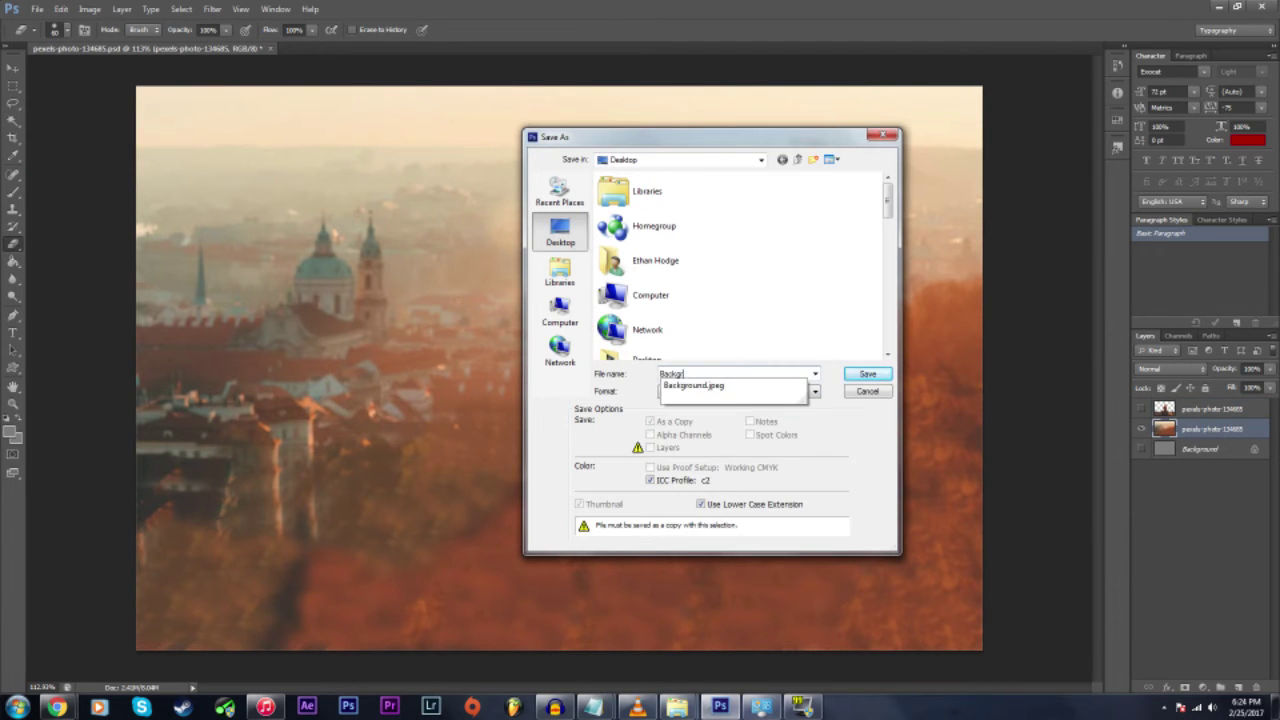
{"action": "key", "text": "Return"}
{"action": "left_click", "coordinate": [719, 219]}
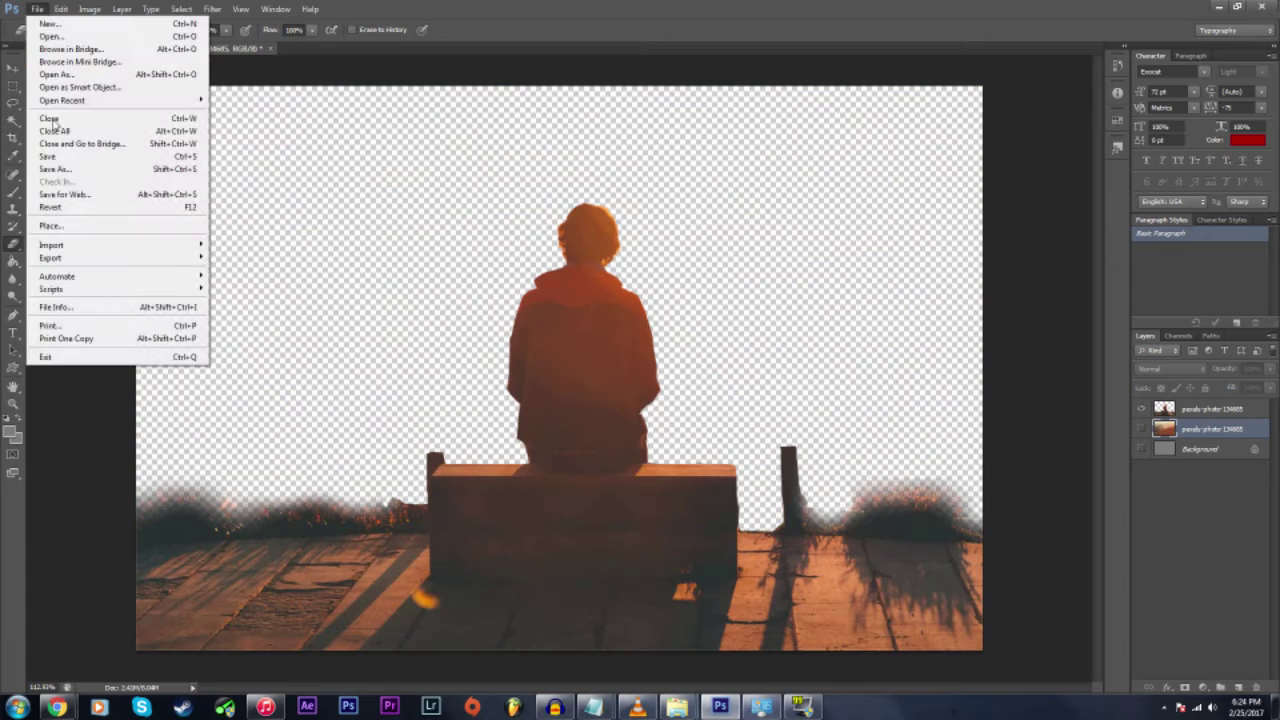
Save the visible cutout of the man and bench to the Desktop as a PNG named Foreground
{"action": "key", "text": "a"}
{"action": "left_click", "coordinate": [771, 391]}
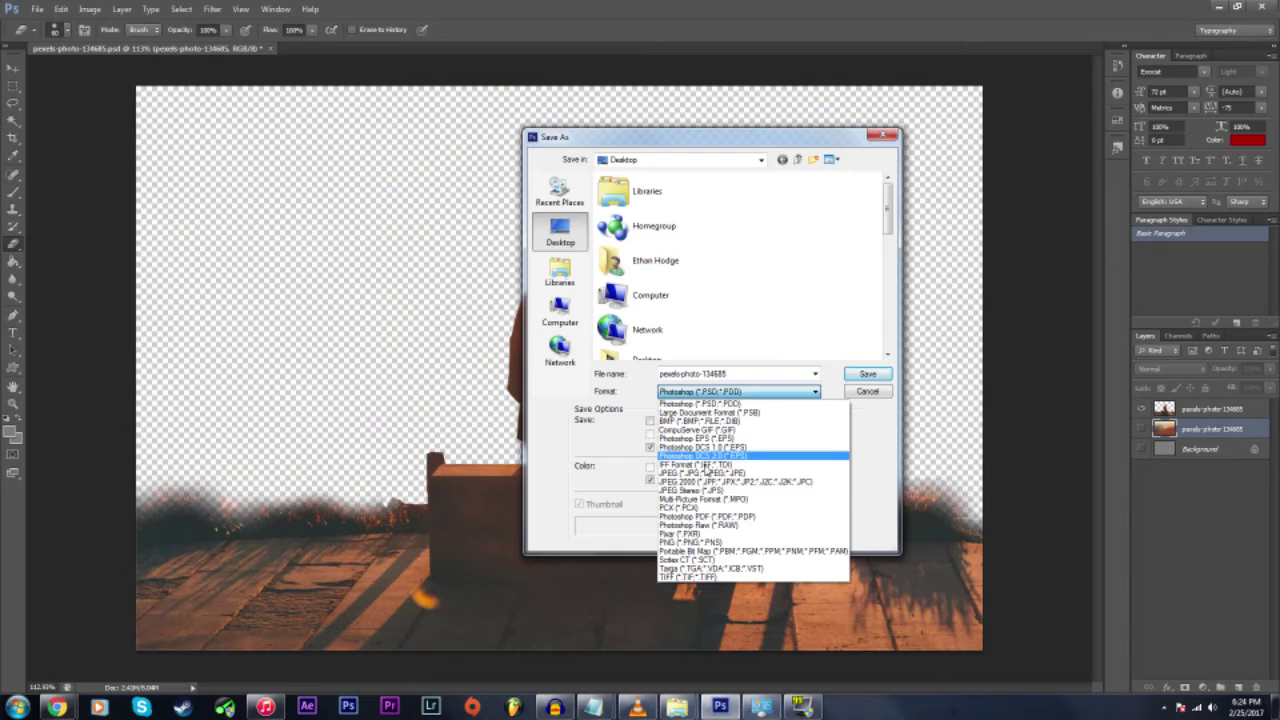
{"action": "left_click", "coordinate": [740, 540]}
{"action": "left_click", "coordinate": [866, 374]}
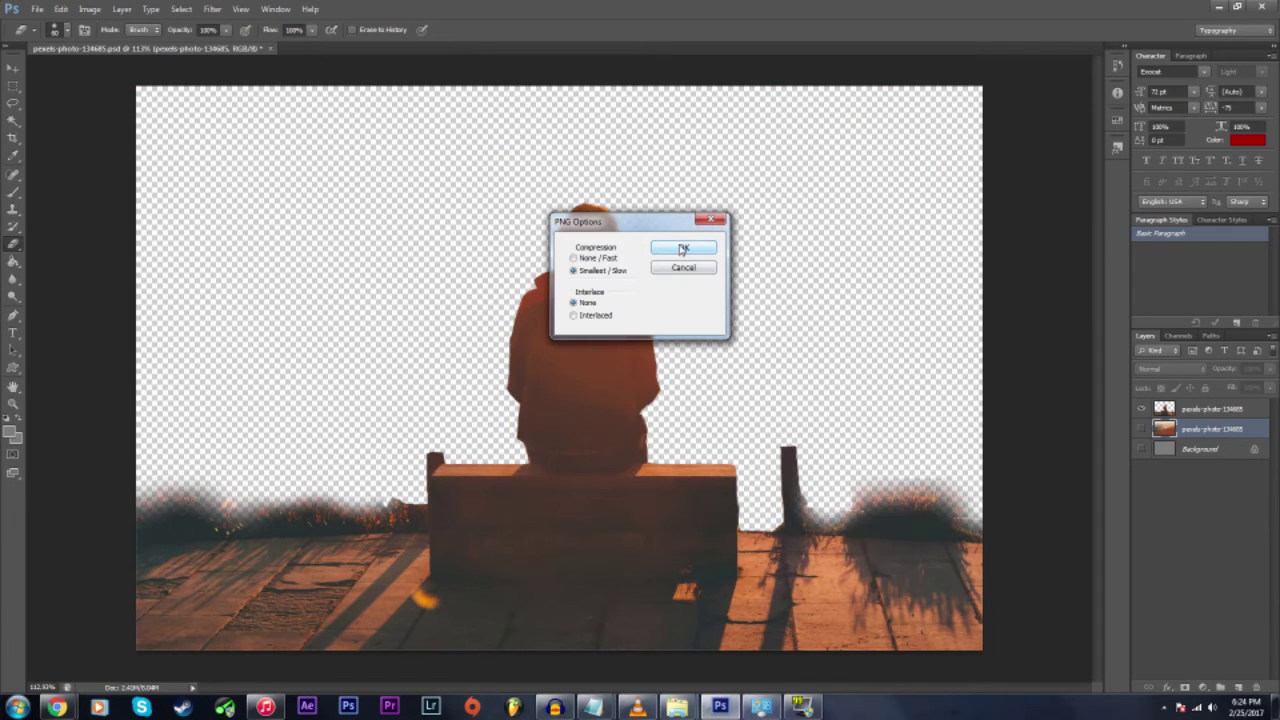
{"action": "left_click", "coordinate": [680, 247]}
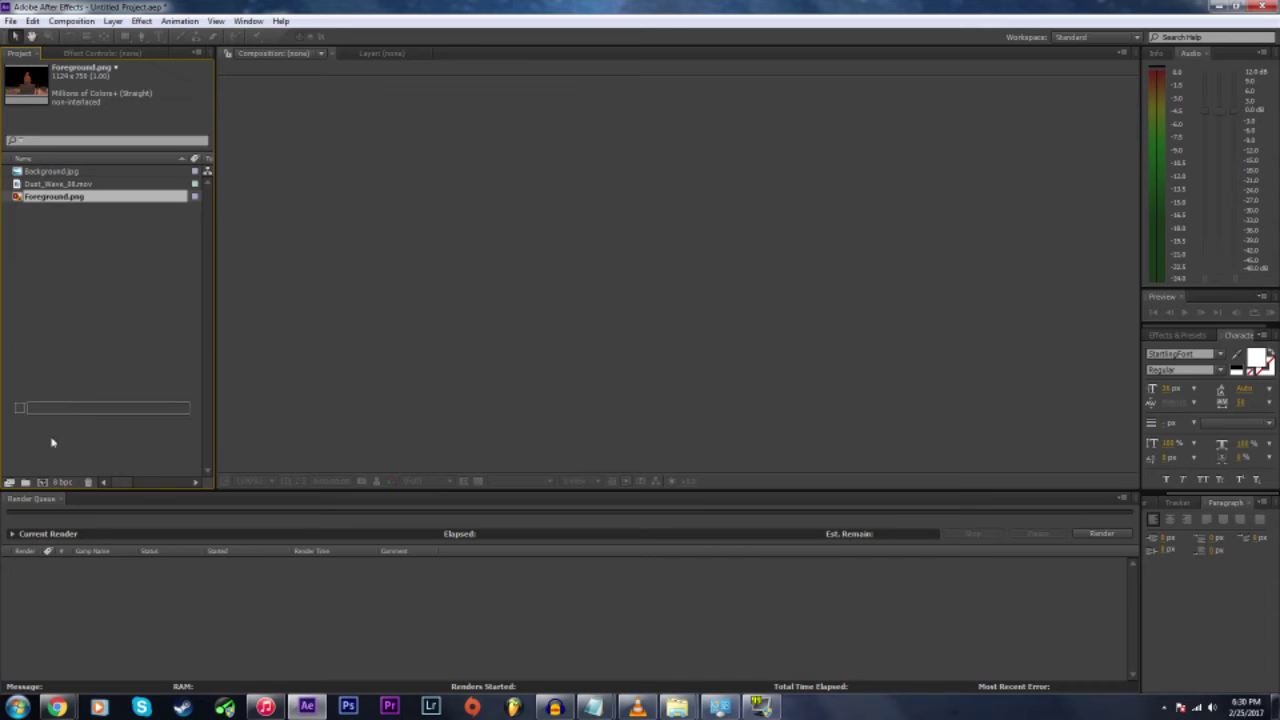
In After Effects, create a composition from Foreground.png with Background.jpg beneath it, and add a null object
{"action": "left_click_drag", "start_coordinate": [53, 442], "coordinate": [42, 483]}
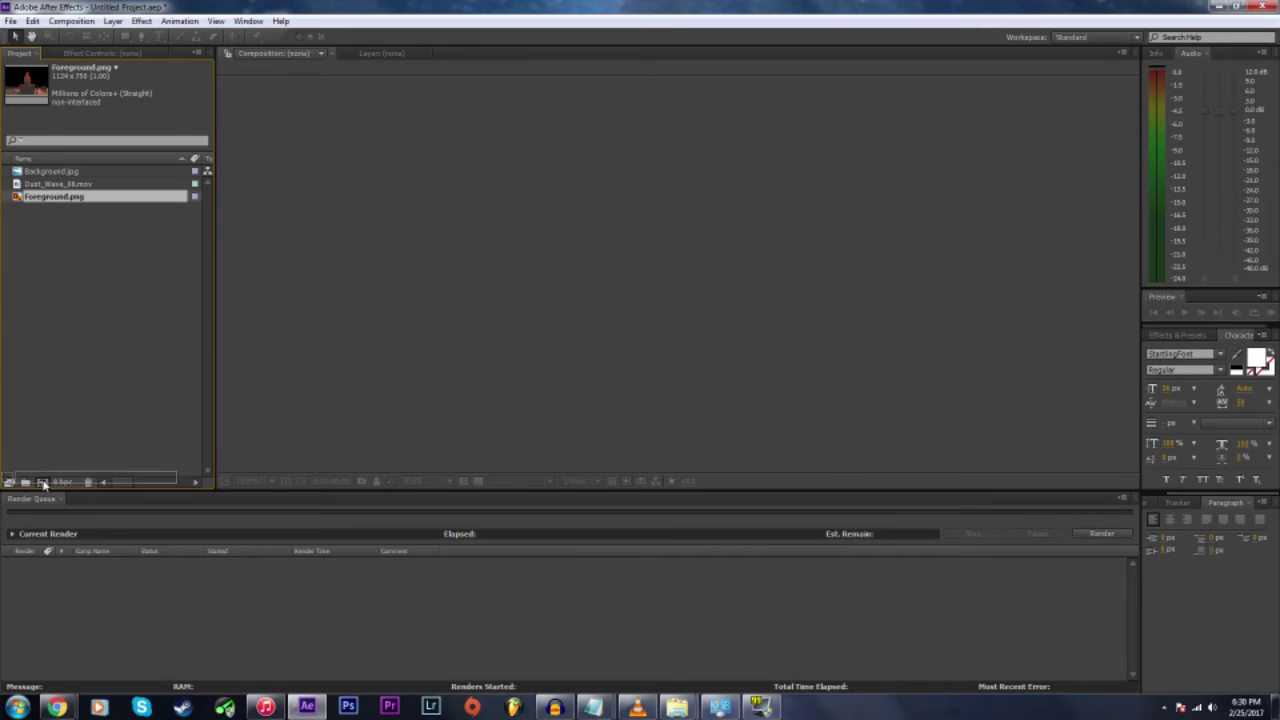
{"action": "left_click_drag", "start_coordinate": [43, 178], "coordinate": [108, 578]}
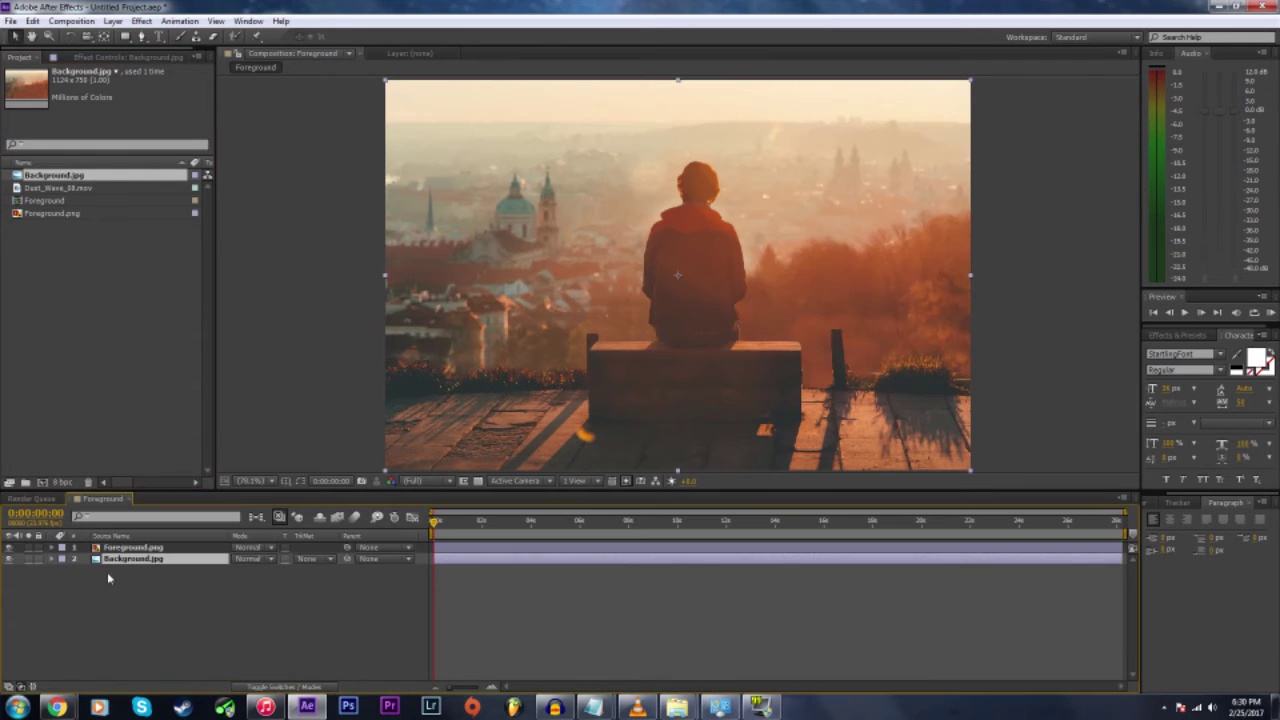
{"action": "left_click", "coordinate": [112, 20]}
{"action": "mouse_move", "coordinate": [262, 40]}
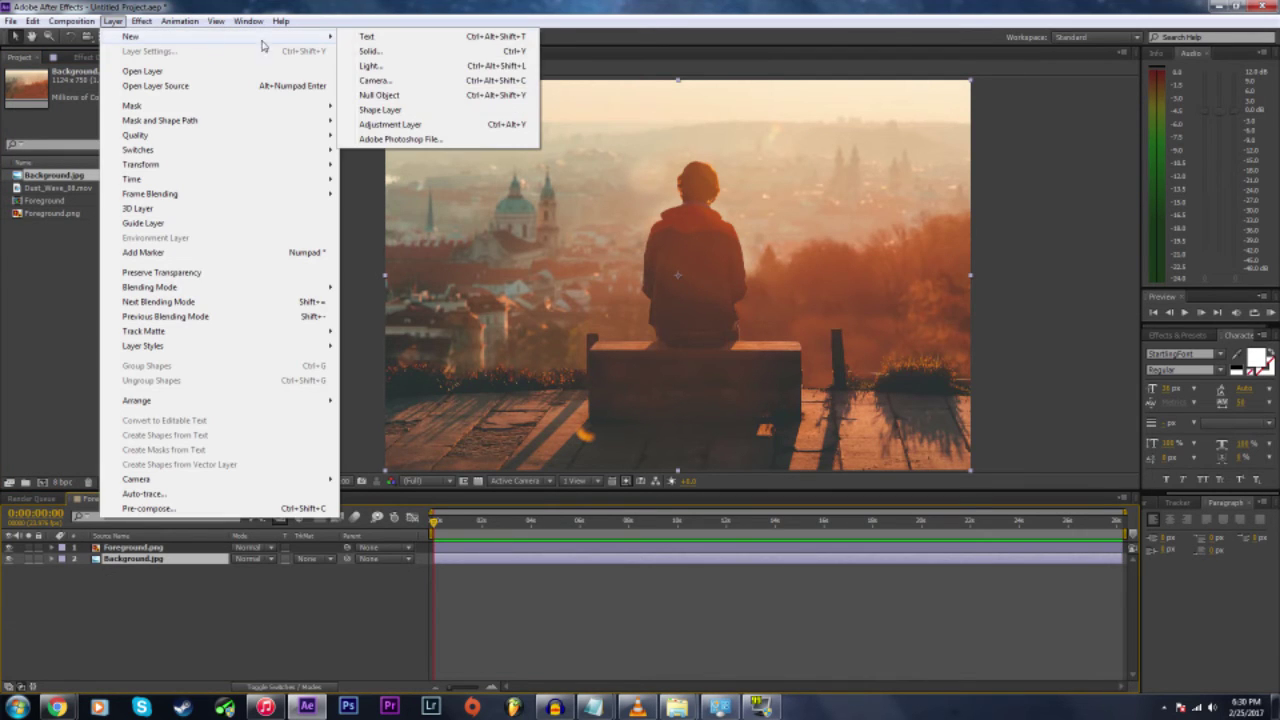
{"action": "left_click", "coordinate": [380, 95]}
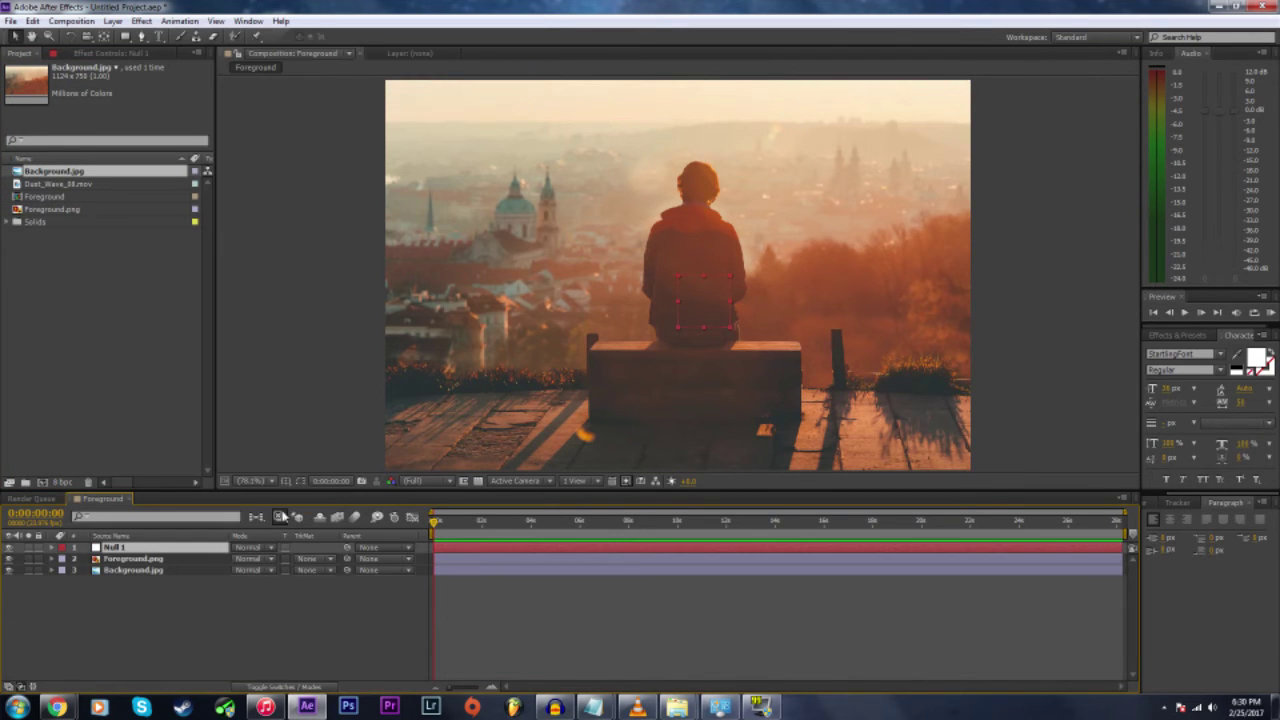
Make the null, foreground and background layers 3D, and parent both image layers to the null
{"action": "left_click", "coordinate": [296, 687]}
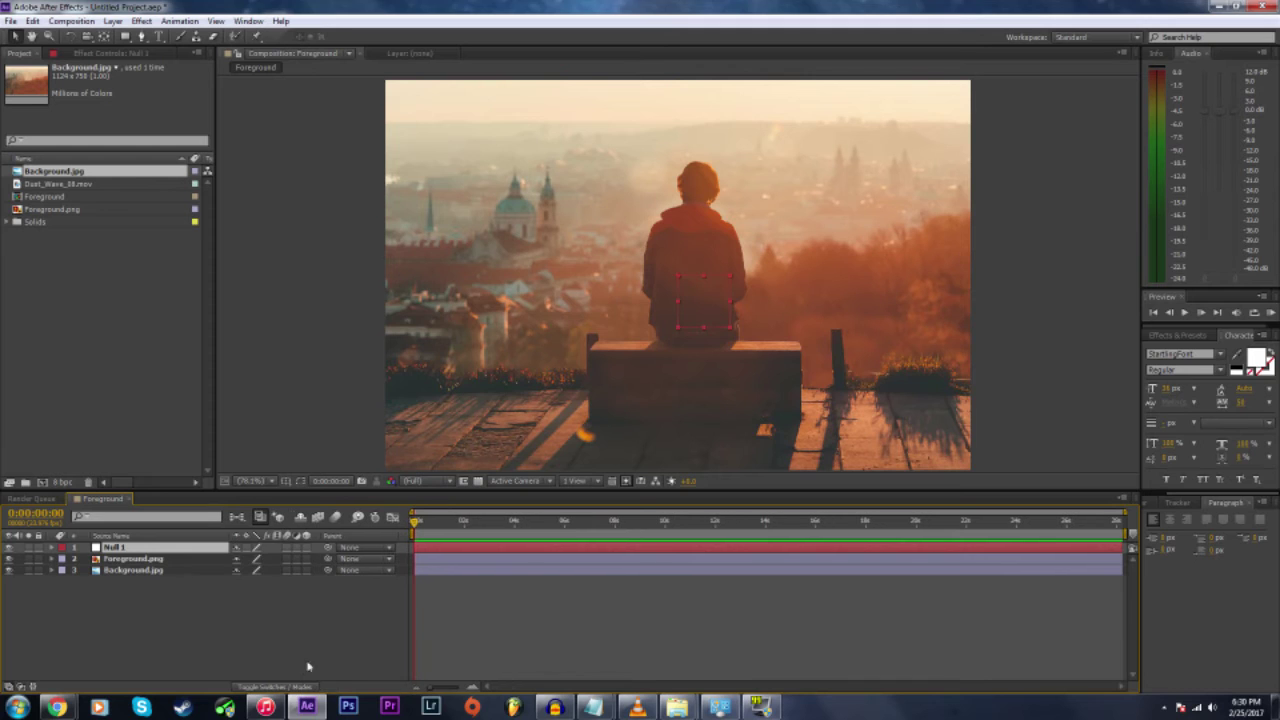
{"action": "left_click", "coordinate": [306, 548]}
{"action": "left_click_drag", "start_coordinate": [257, 558], "coordinate": [166, 548]}
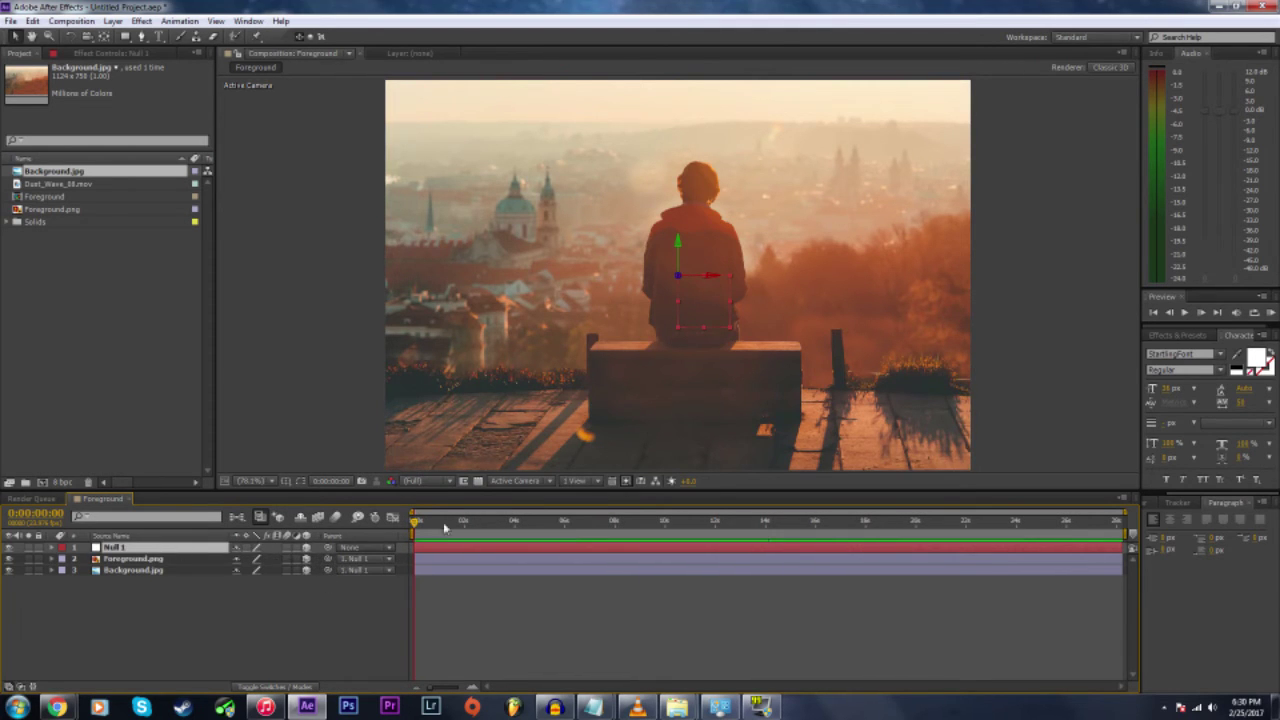
Pull the Foreground.png layer forward in depth, away from the background, using Custom View 3, and return to the Active Camera view
{"action": "left_click", "coordinate": [515, 481]}
{"action": "left_click", "coordinate": [532, 639]}
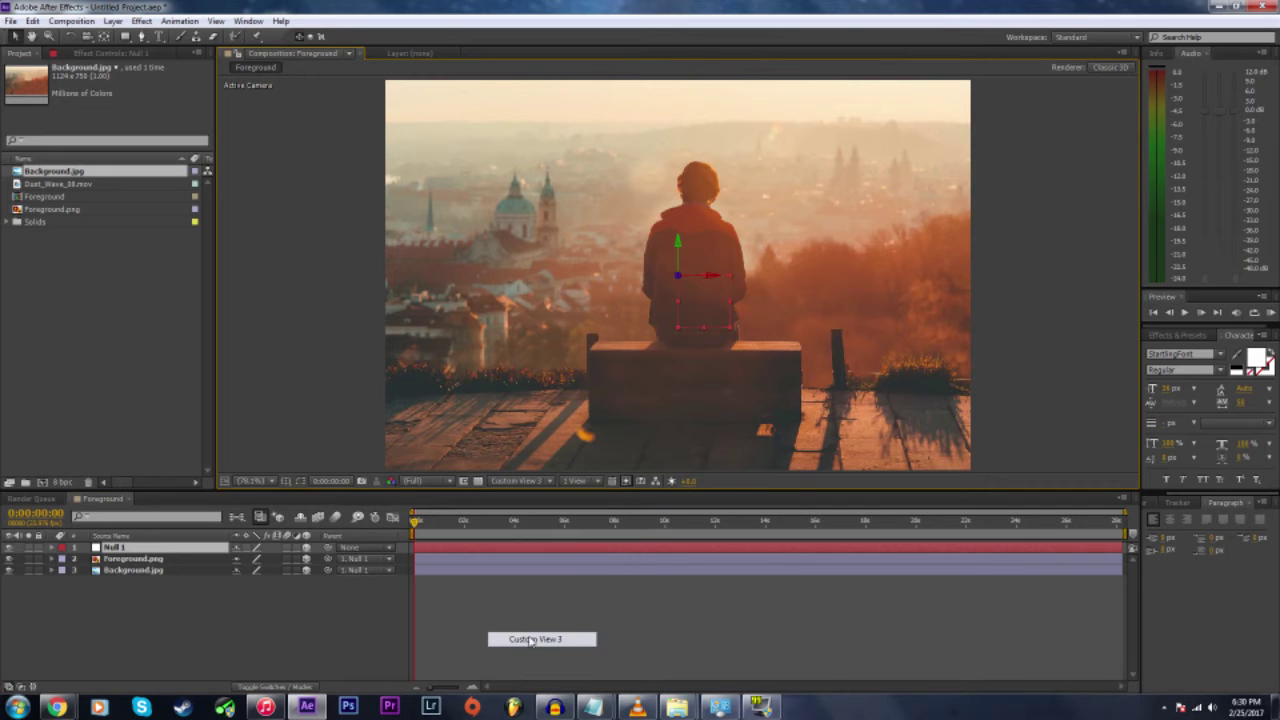
{"action": "left_click", "coordinate": [172, 559]}
{"action": "left_click_drag", "start_coordinate": [652, 289], "coordinate": [614, 312]}
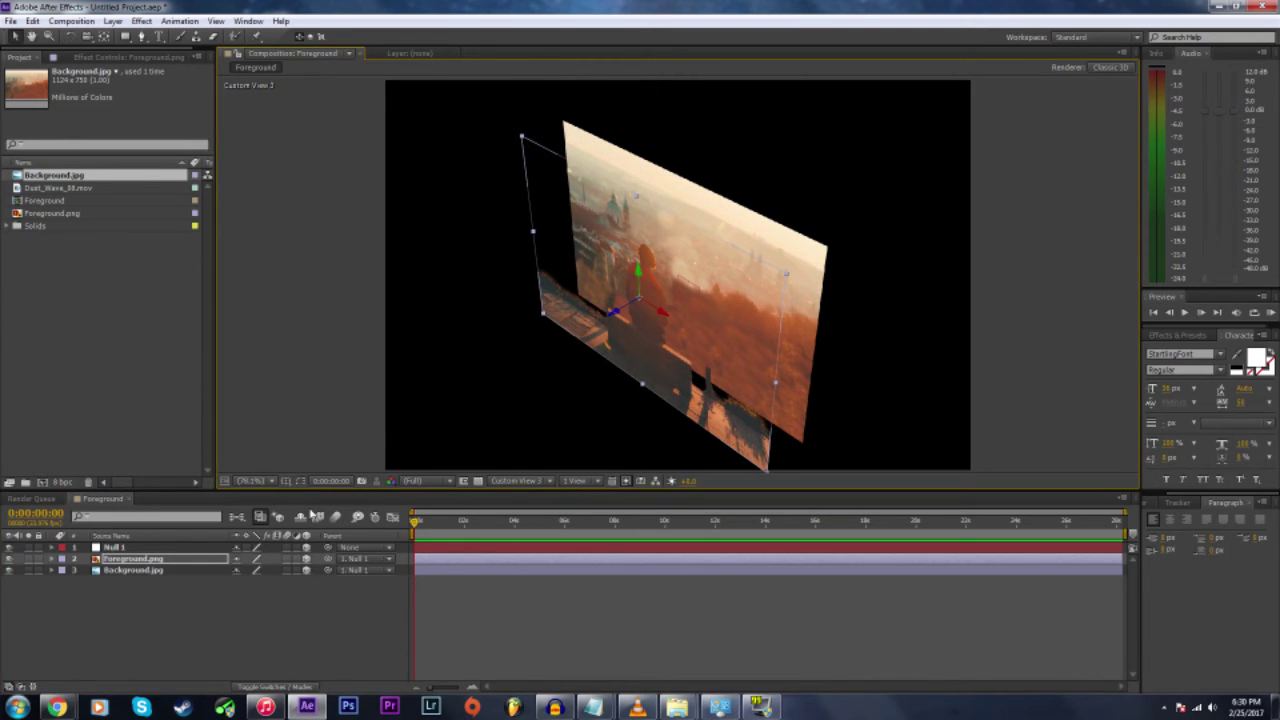
{"action": "left_click", "coordinate": [516, 481]}
{"action": "left_click", "coordinate": [516, 496]}
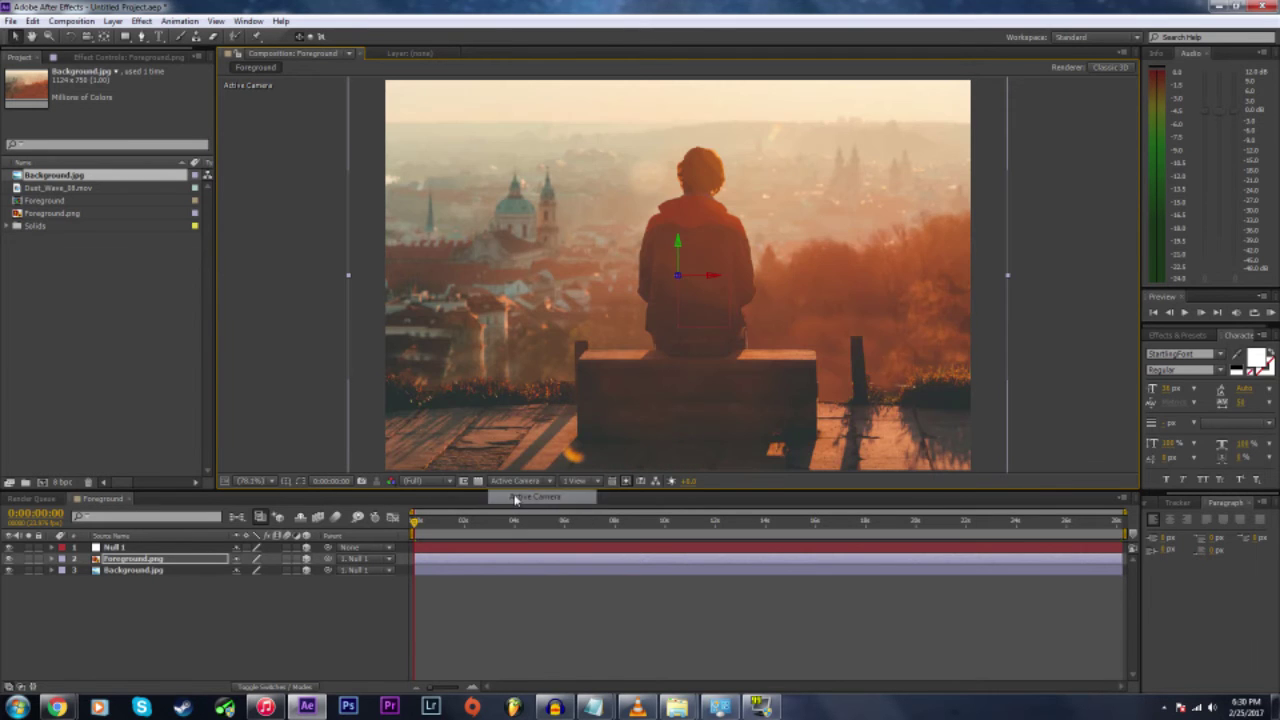
Shift the null with its parented image layers slightly up and to the right, checking the layers' spacing in Custom View 3
{"action": "left_click", "coordinate": [168, 549]}
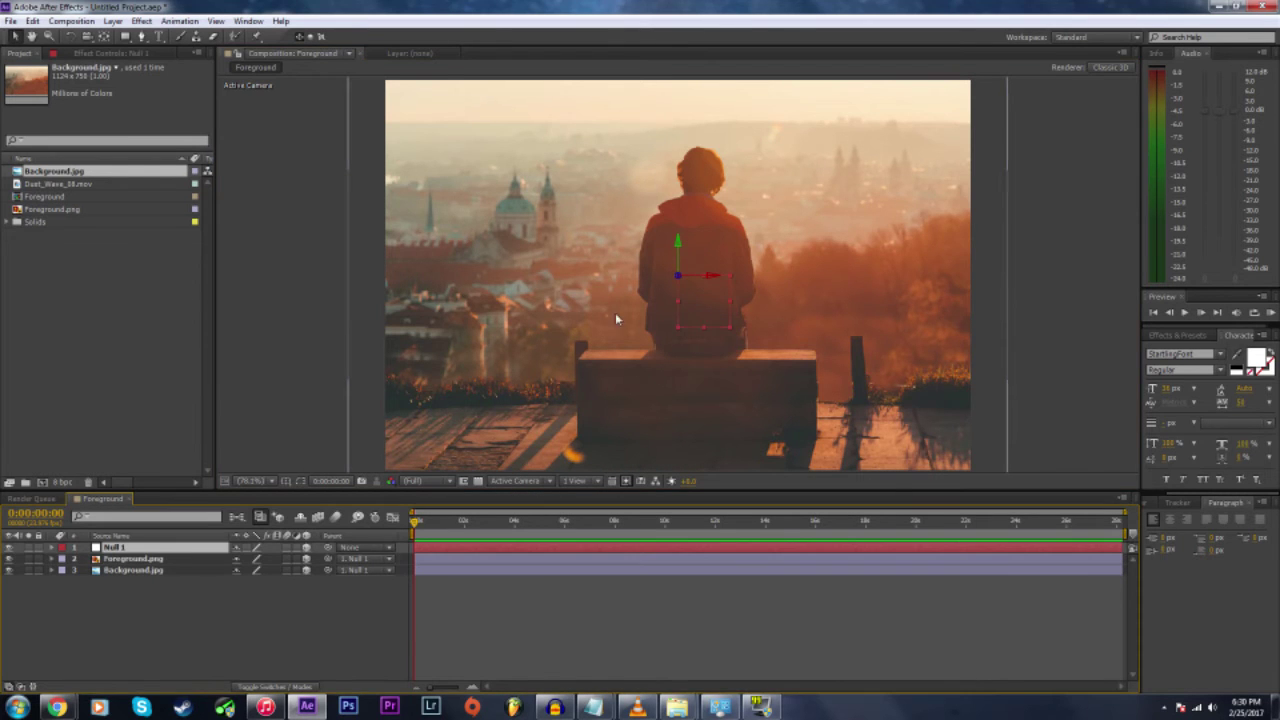
{"action": "left_click_drag", "start_coordinate": [690, 288], "coordinate": [721, 260]}
{"action": "left_click", "coordinate": [516, 481]}
{"action": "left_click", "coordinate": [530, 640]}
{"action": "left_click", "coordinate": [166, 560]}
{"action": "left_click", "coordinate": [166, 571]}
{"action": "left_click", "coordinate": [165, 548]}
{"action": "left_click", "coordinate": [522, 482]}
{"action": "left_click", "coordinate": [530, 491]}
Pre-compose the null, foreground and background layers as Pre-comp 1, moving all attributes into the new composition
{"action": "left_click", "coordinate": [157, 559]}
{"action": "left_click", "coordinate": [155, 548]}
{"action": "left_click_drag", "start_coordinate": [149, 601], "coordinate": [131, 543]}
{"action": "right_click", "coordinate": [131, 557]}
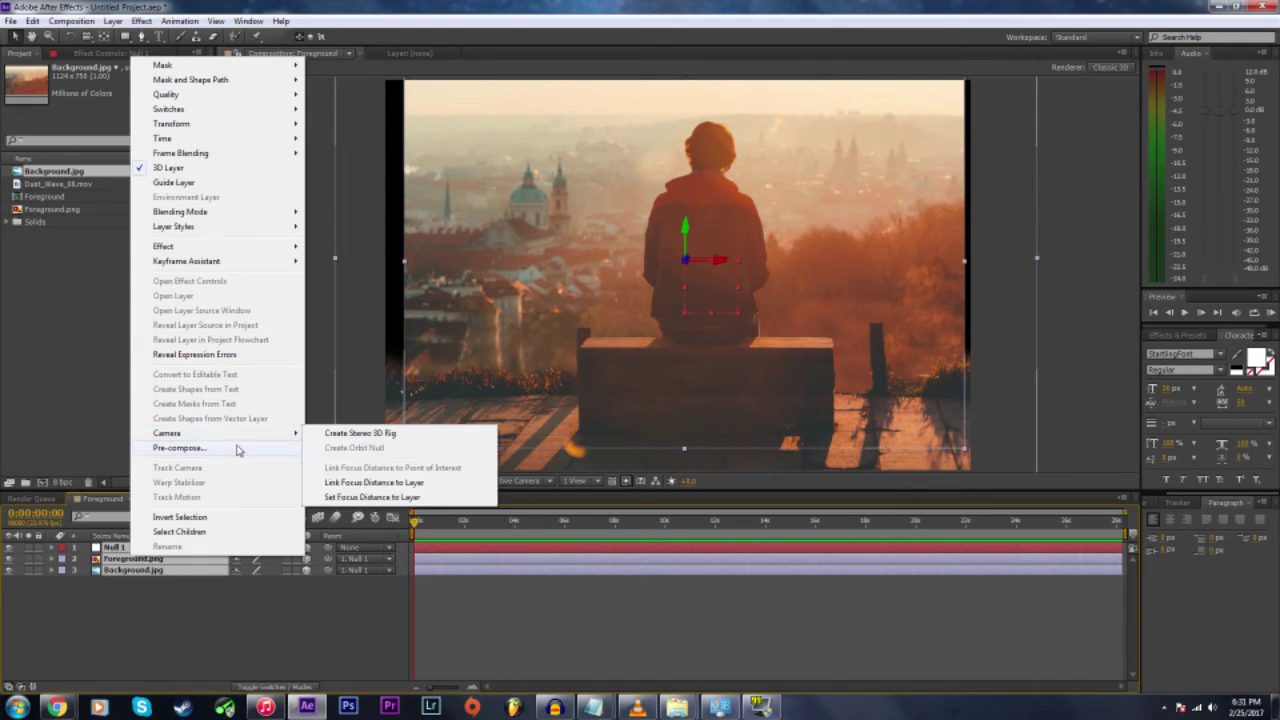
{"action": "left_click", "coordinate": [237, 447]}
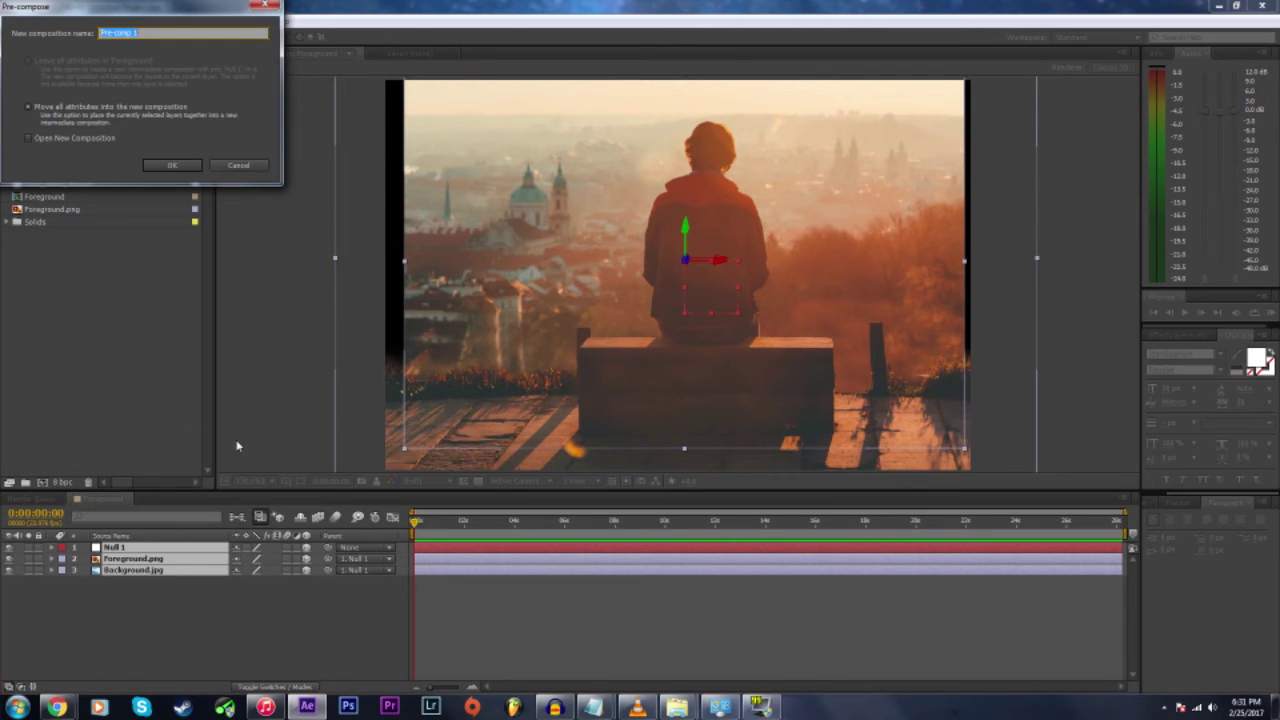
{"action": "left_click", "coordinate": [152, 166]}
In Pre-comp 1, set a Position keyframe on the null at 0:00:00:00 with the null shifted left
{"action": "double_click", "coordinate": [149, 550]}
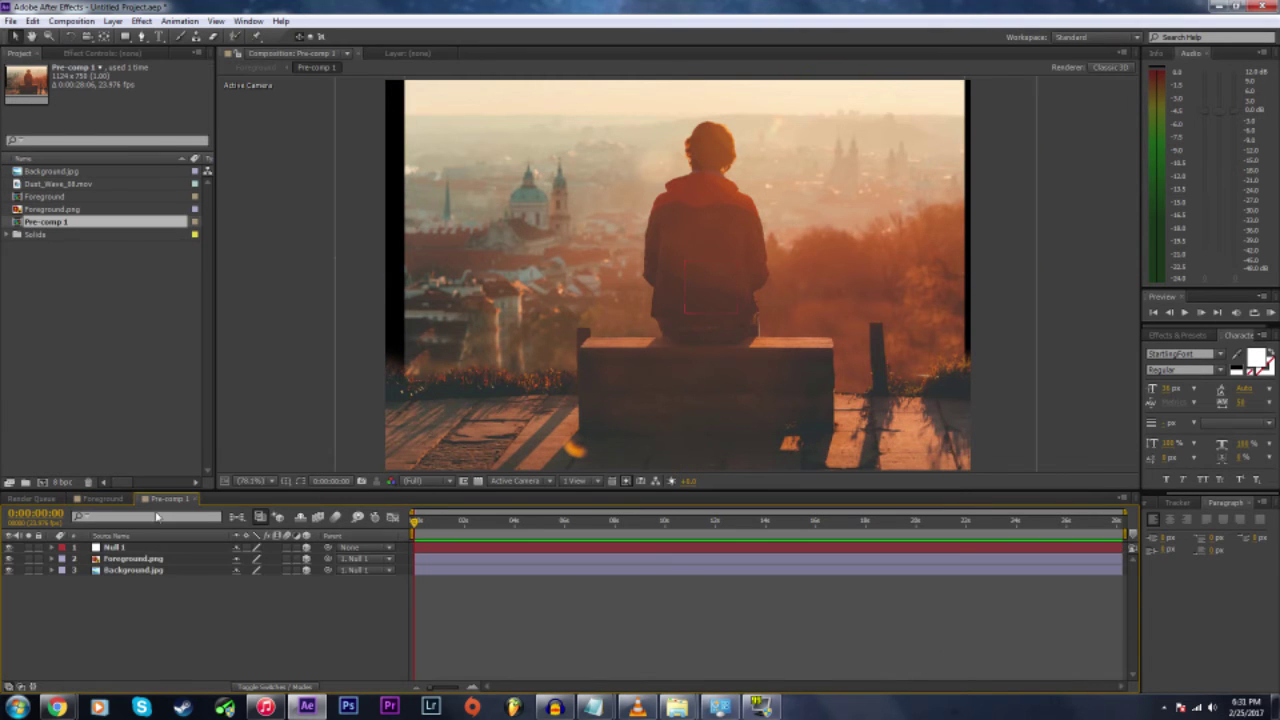
{"action": "left_click", "coordinate": [156, 549]}
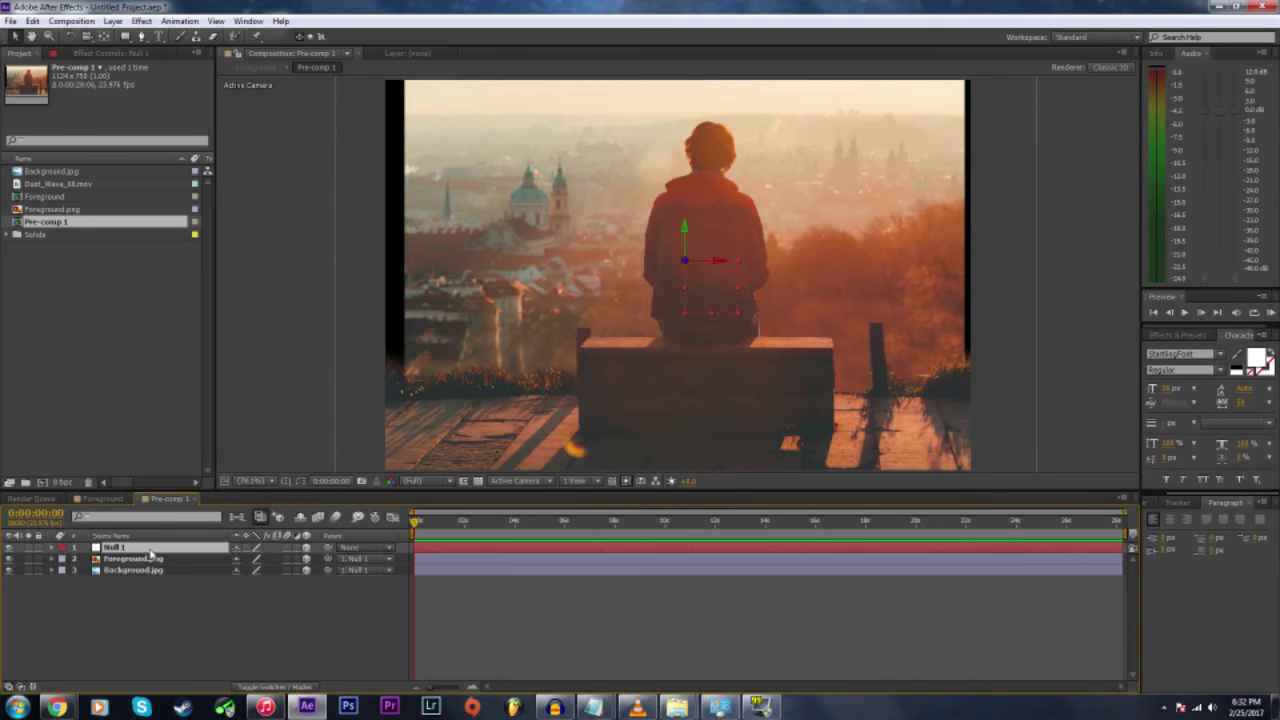
{"action": "key", "text": "p"}
{"action": "left_click", "coordinate": [86, 559]}
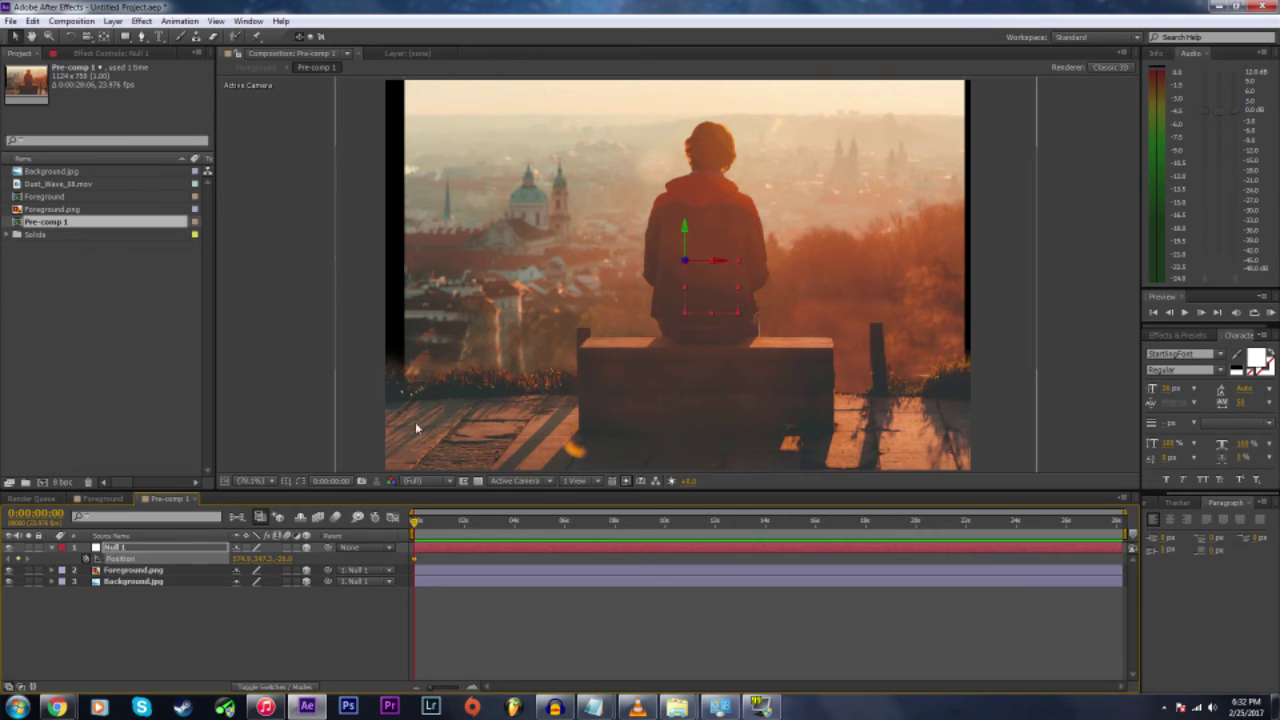
{"action": "left_click_drag", "start_coordinate": [695, 304], "coordinate": [658, 304]}
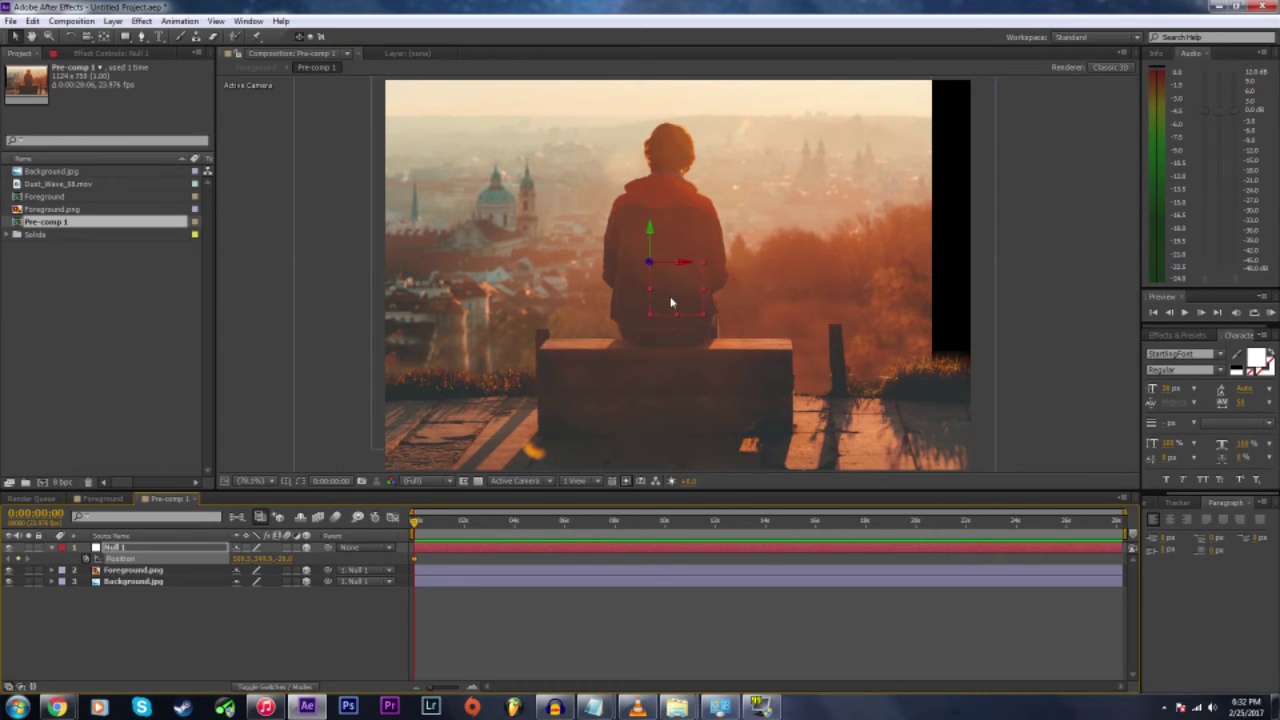
Keyframe the null shifted right at 0:00:01:23, lengthen the move to about 3 seconds, and preview it
{"action": "left_click_drag", "start_coordinate": [418, 527], "coordinate": [463, 522]}
{"action": "left_click_drag", "start_coordinate": [686, 278], "coordinate": [747, 287]}
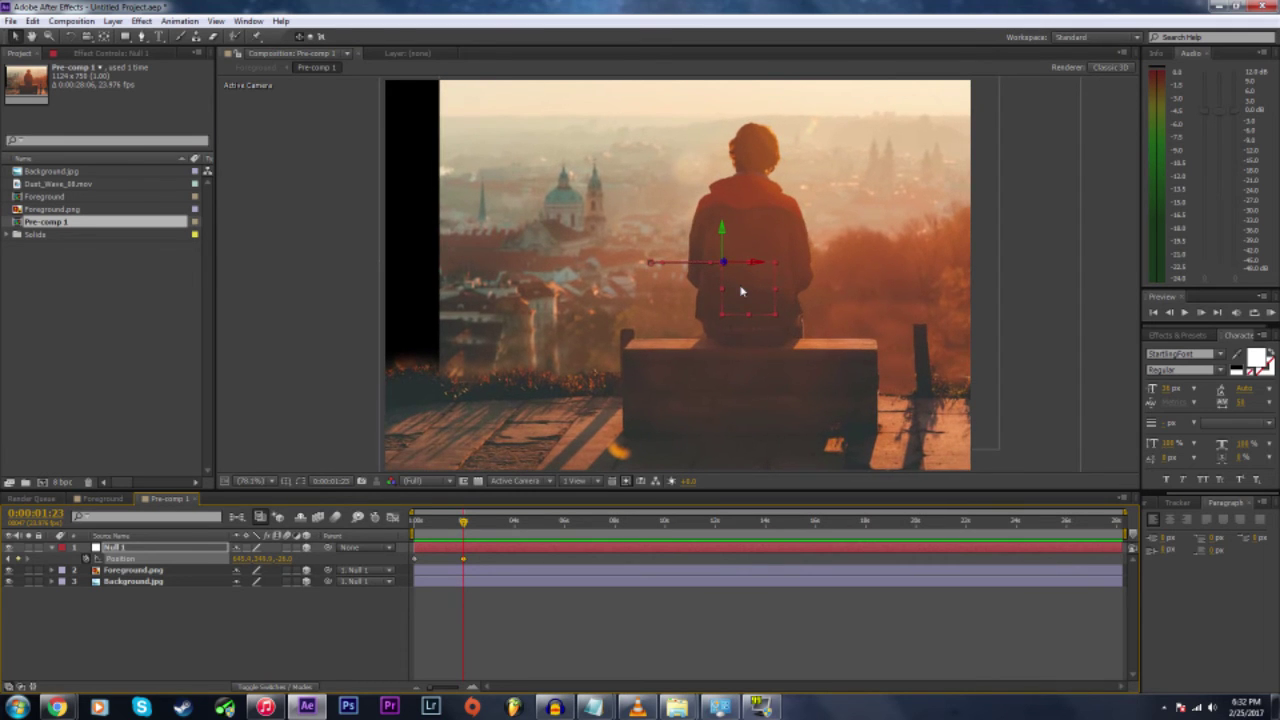
{"action": "key", "text": "space"}
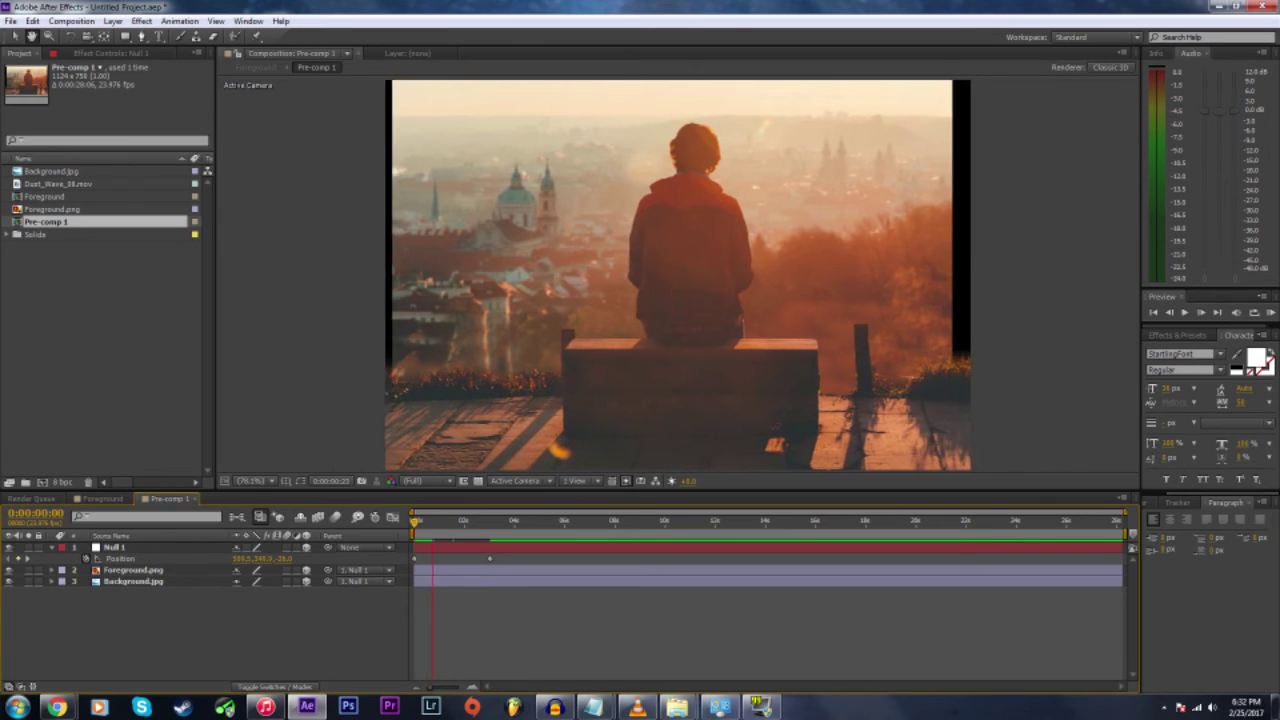
{"action": "key", "text": "space"}
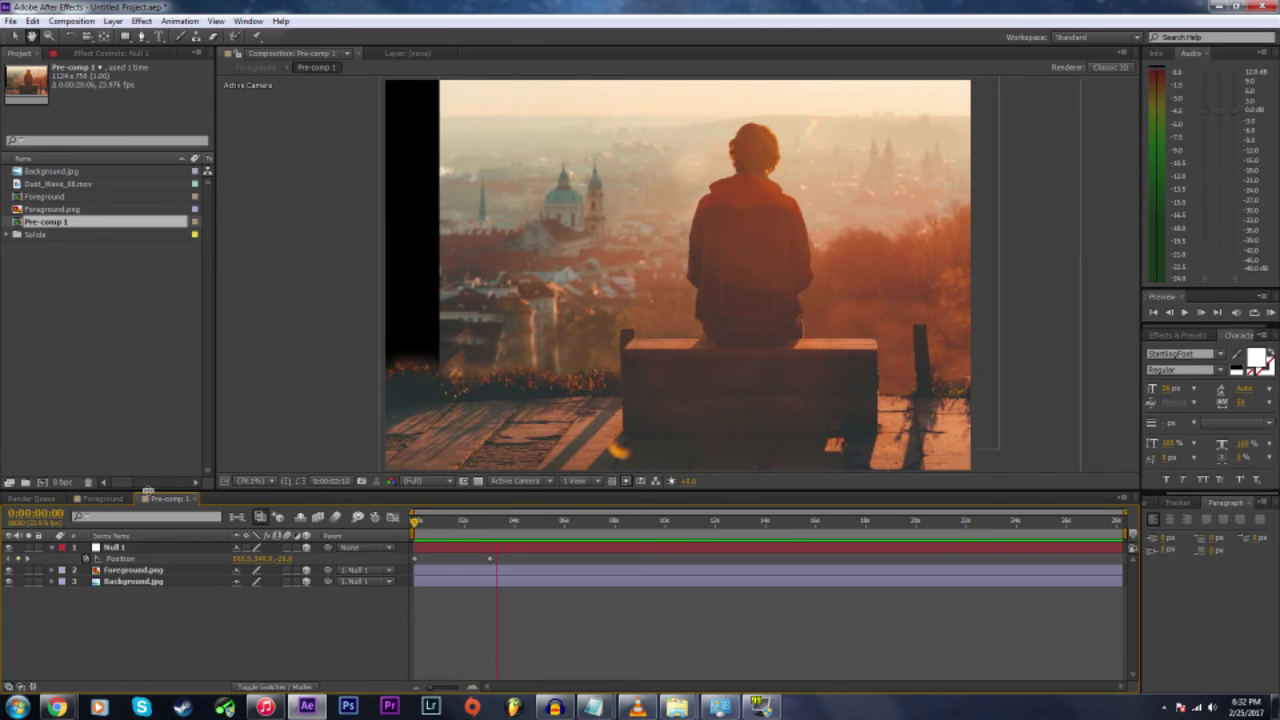
{"action": "left_click", "coordinate": [104, 498]}
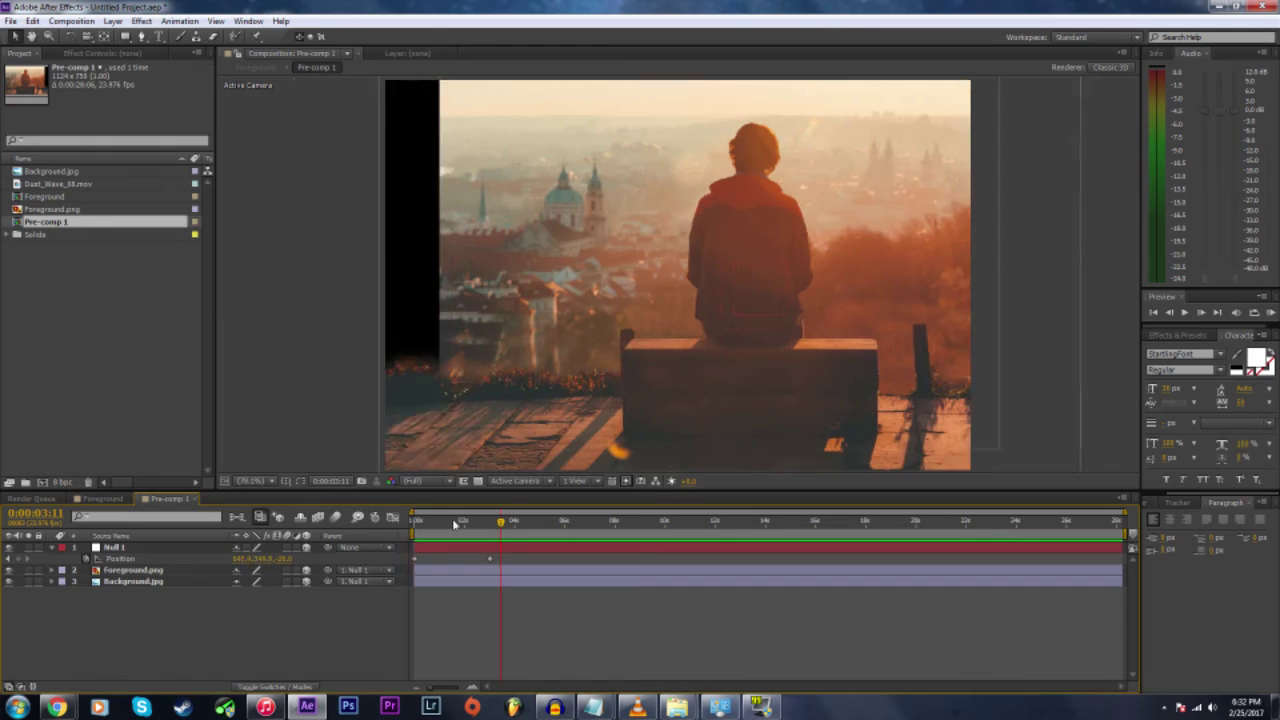
{"action": "key", "text": "space"}
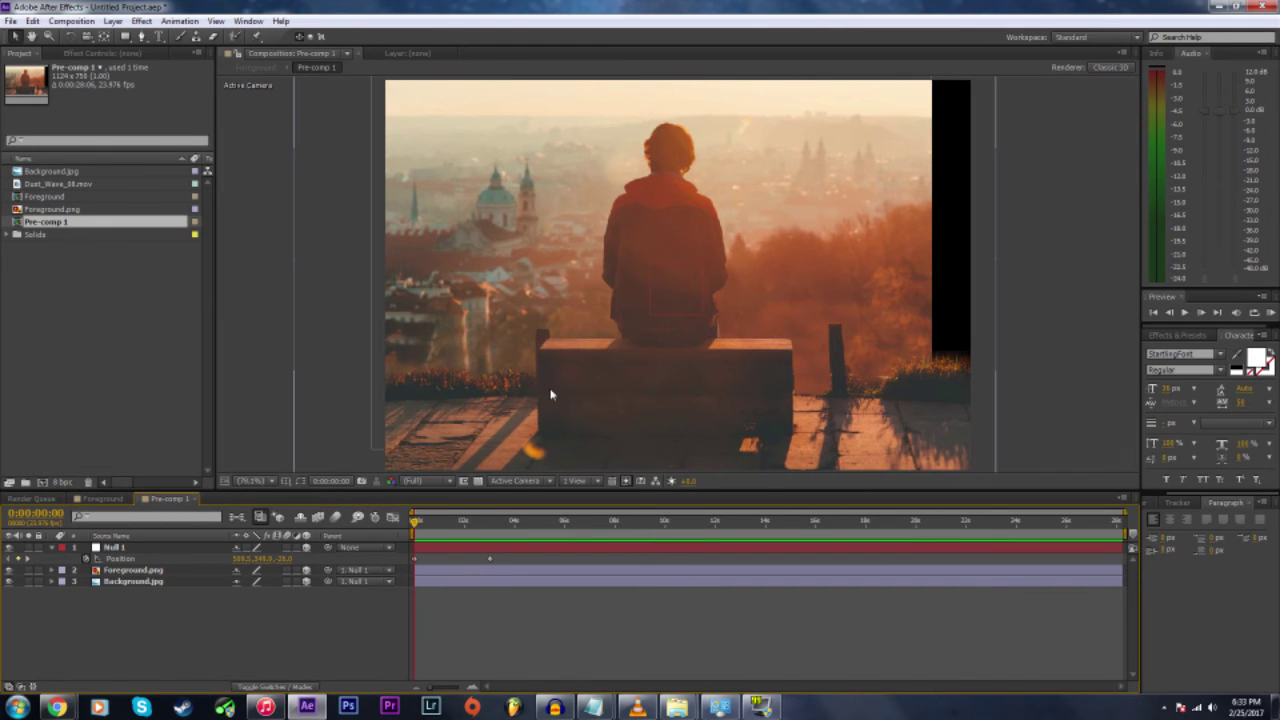
In the Foreground composition, enlarge the Pre-comp 1 layer beyond the frame and end the work area at about 3 seconds
{"action": "left_click", "coordinate": [103, 498]}
{"action": "left_click_drag", "start_coordinate": [864, 155], "coordinate": [877, 143]}
{"action": "left_click_drag", "start_coordinate": [414, 522], "coordinate": [487, 522]}
{"action": "key", "text": "n"}
{"action": "left_click_drag", "start_coordinate": [480, 406], "coordinate": [470, 411]}
{"action": "left_click_drag", "start_coordinate": [489, 522], "coordinate": [408, 518]}
In Pre-comp 1, pull the Foreground.png layer much farther forward from the background using Custom View 3
{"action": "left_click", "coordinate": [170, 498]}
{"action": "left_click", "coordinate": [520, 481]}
{"action": "left_click", "coordinate": [525, 636]}
{"action": "left_click_drag", "start_coordinate": [590, 309], "coordinate": [530, 350]}
{"action": "left_click", "coordinate": [103, 498]}
{"action": "left_click_drag", "start_coordinate": [414, 522], "coordinate": [437, 522]}
{"action": "left_click", "coordinate": [170, 498]}
{"action": "left_click_drag", "start_coordinate": [530, 350], "coordinate": [457, 392]}
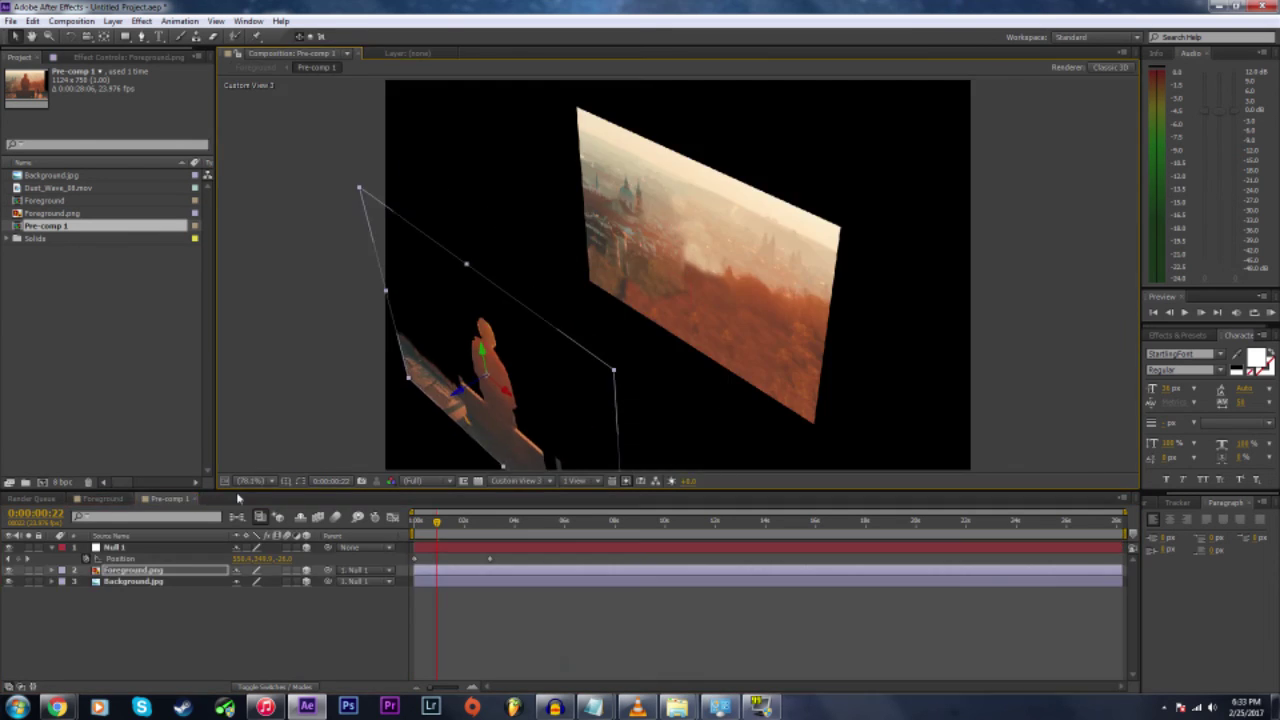
Compare the layer placement in Pre-comp 1 with the resulting parallax at several times in the Foreground composition
{"action": "left_click", "coordinate": [103, 498]}
{"action": "left_click", "coordinate": [170, 498]}
{"action": "left_click", "coordinate": [110, 498]}
{"action": "left_click_drag", "start_coordinate": [437, 522], "coordinate": [487, 522]}
{"action": "left_click", "coordinate": [172, 498]}
{"action": "left_click", "coordinate": [133, 581]}
{"action": "left_click", "coordinate": [122, 499]}
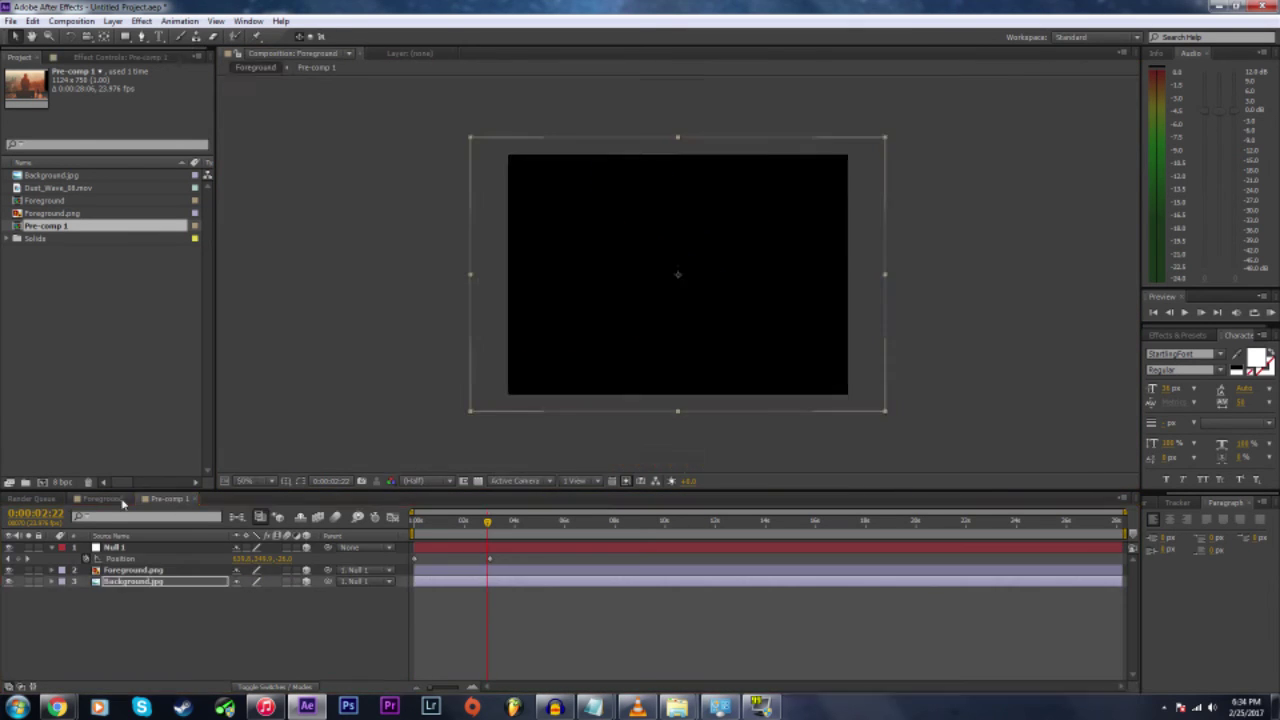
{"action": "left_click", "coordinate": [168, 500]}
{"action": "left_click", "coordinate": [103, 498]}
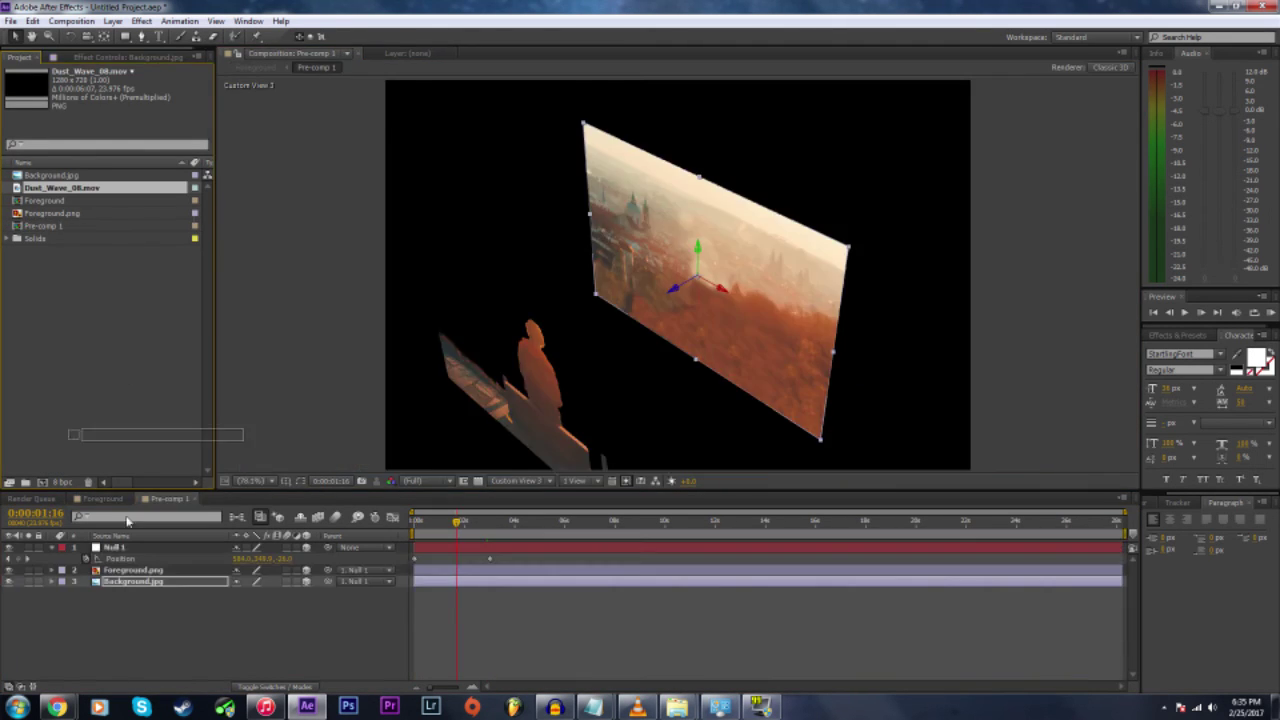
Add Dust_Wave_08.mov between the foreground and background as a 3D layer parented to the null, and start its clip earlier
{"action": "left_click_drag", "start_coordinate": [126, 520], "coordinate": [368, 570]}
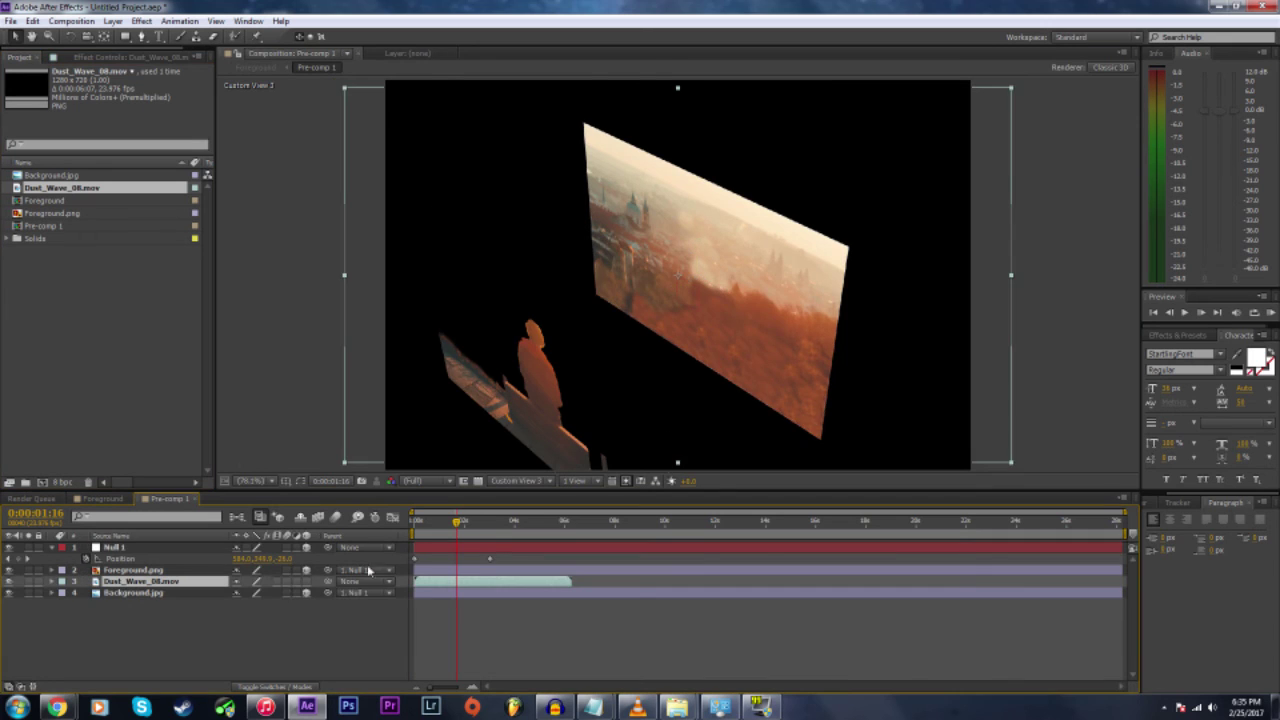
{"action": "left_click_drag", "start_coordinate": [653, 289], "coordinate": [612, 315]}
{"action": "left_click", "coordinate": [690, 571]}
{"action": "left_click_drag", "start_coordinate": [549, 582], "coordinate": [506, 587]}
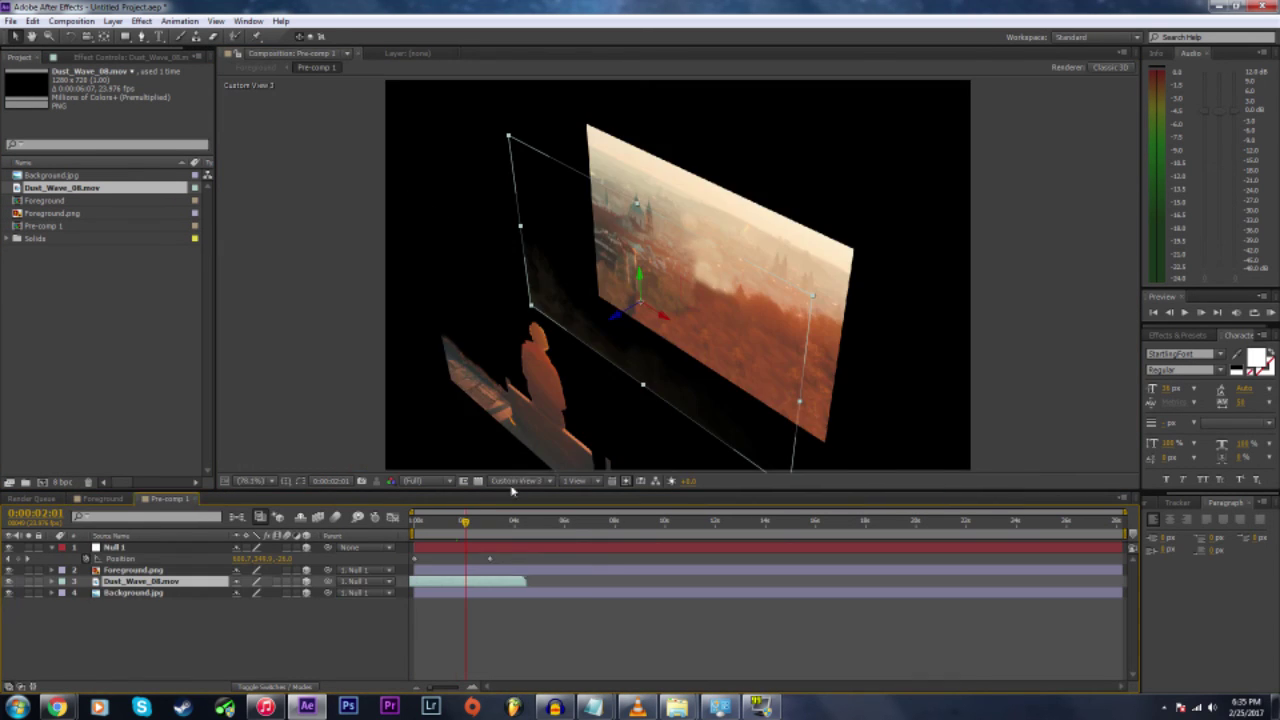
Return to the Active Camera view and change the blending mode of the Dust_Wave_08.mov layer
{"action": "key", "text": "F12"}
{"action": "mouse_move", "coordinate": [464, 534]}
{"action": "left_mouse_down"}
{"action": "mouse_move", "coordinate": [414, 534]}
{"action": "mouse_move", "coordinate": [441, 534]}
{"action": "left_mouse_up"}
{"action": "key", "text": "F4"}
{"action": "left_click", "coordinate": [257, 582]}
{"action": "left_click", "coordinate": [324, 277]}
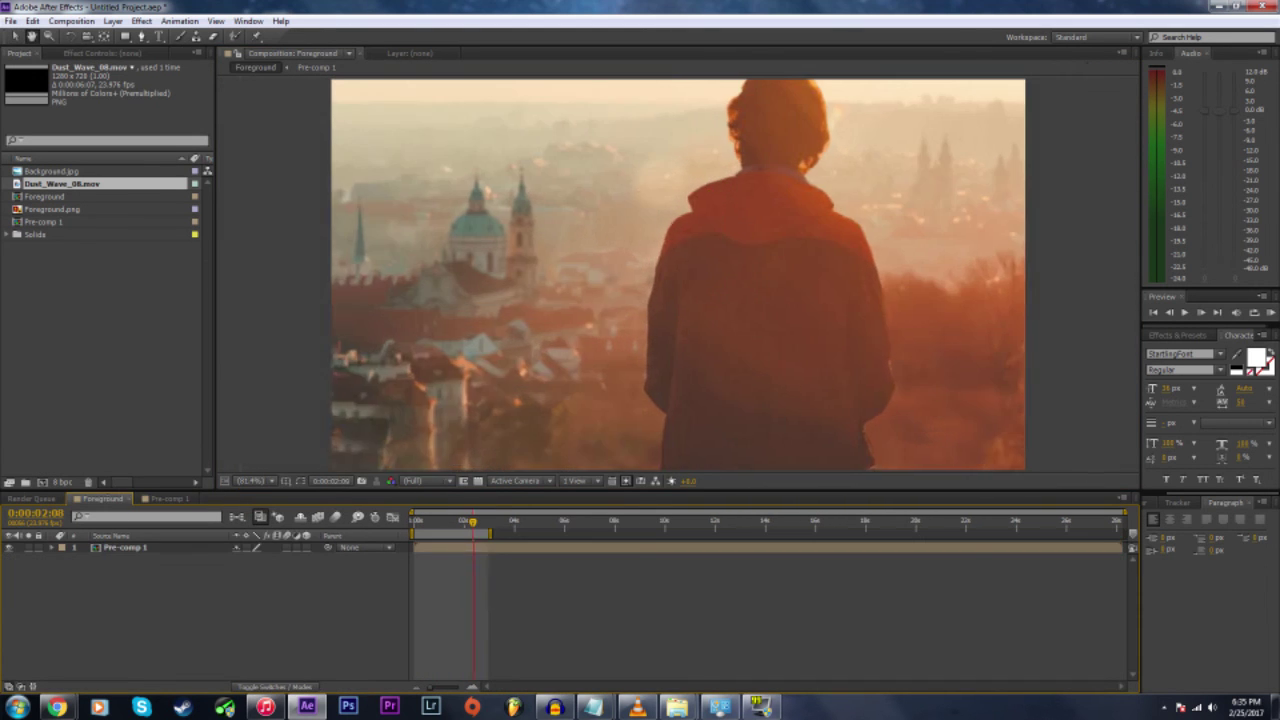
Add a dark gray 1280 x 720 px solid above Pre-comp 1 in the Foreground composition
{"action": "left_click", "coordinate": [104, 498]}
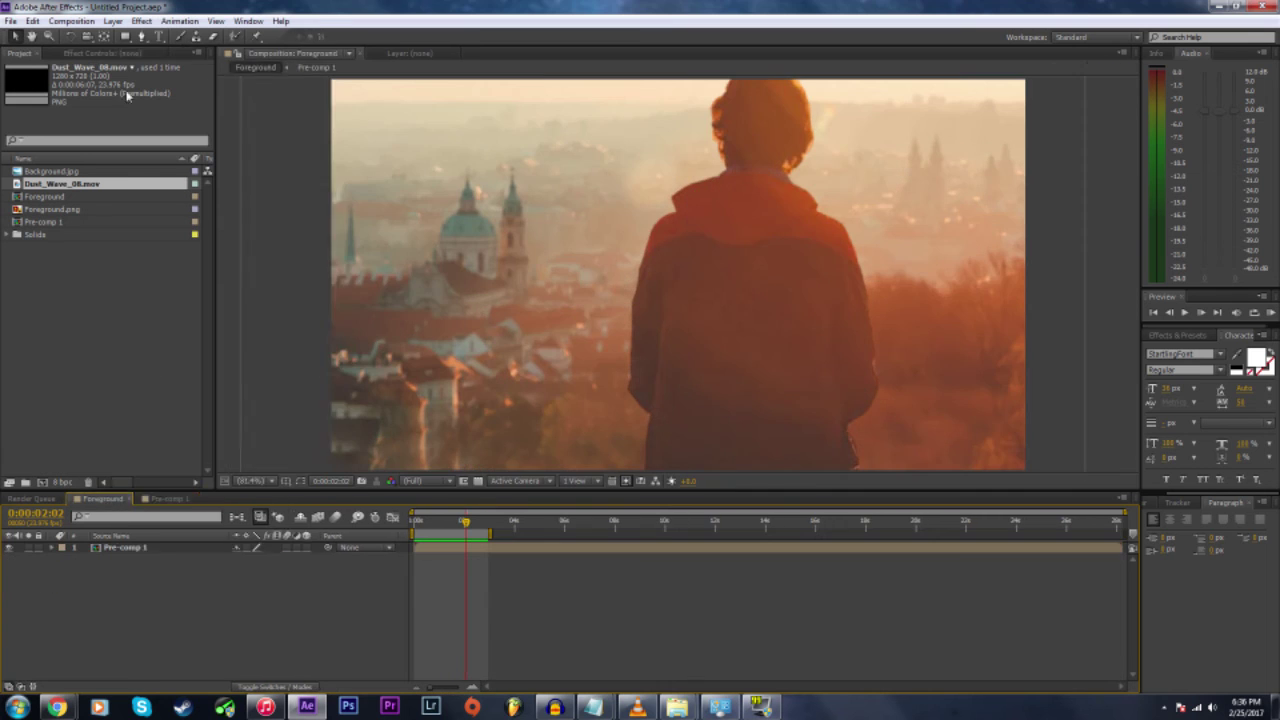
{"action": "left_click", "coordinate": [113, 21]}
{"action": "mouse_move", "coordinate": [126, 36]}
{"action": "left_click", "coordinate": [368, 50]}
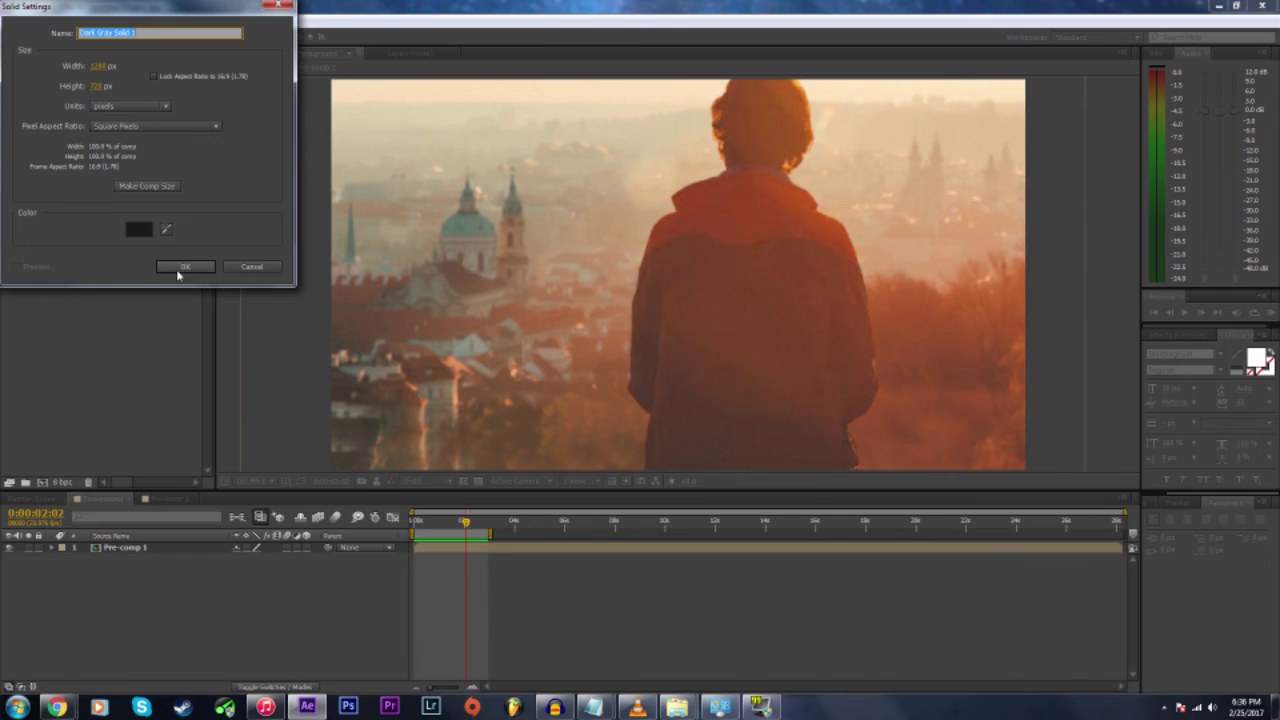
{"action": "left_click", "coordinate": [177, 267]}
Draw an elliptical mask on the dark gray solid, spanning nearly the full width and height of the frame
{"action": "scroll", "coordinate": [394, 304], "scroll_direction": "down", "scroll_amount": 1}
{"action": "left_click_drag", "start_coordinate": [125, 37], "coordinate": [148, 71]}
{"action": "left_click", "coordinate": [148, 70]}
{"action": "left_click_drag", "start_coordinate": [465, 156], "coordinate": [843, 404]}
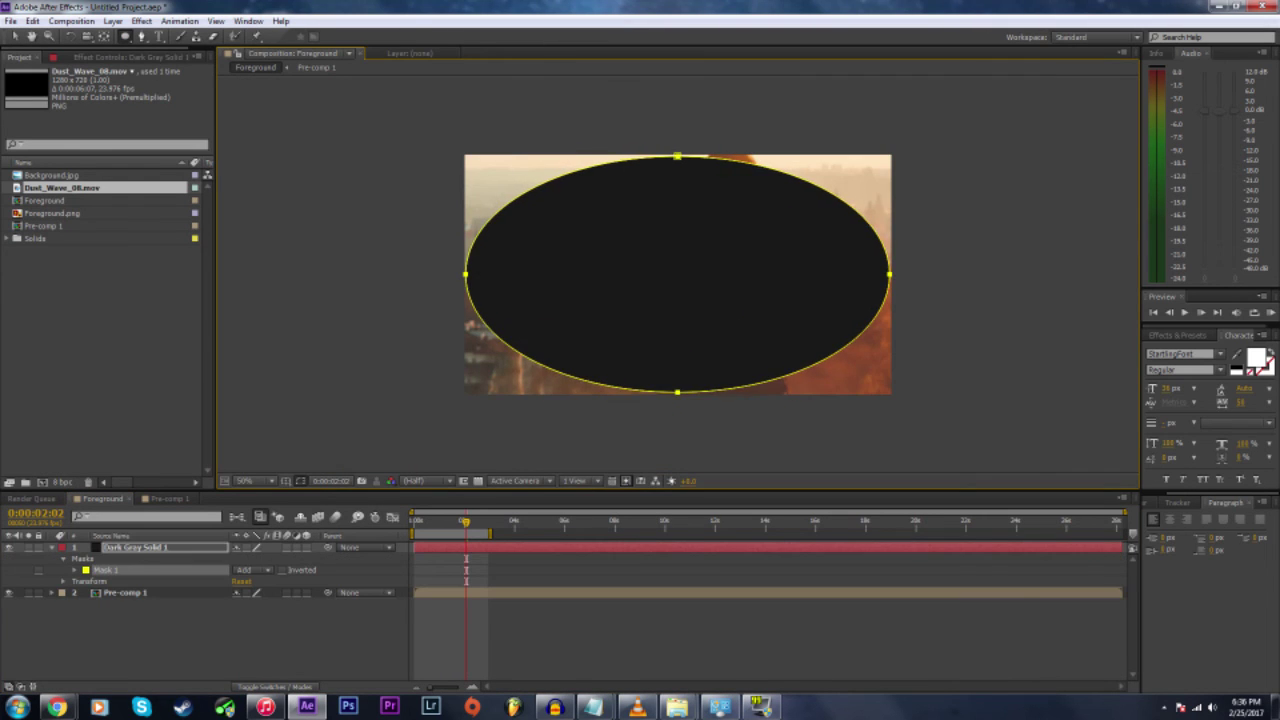